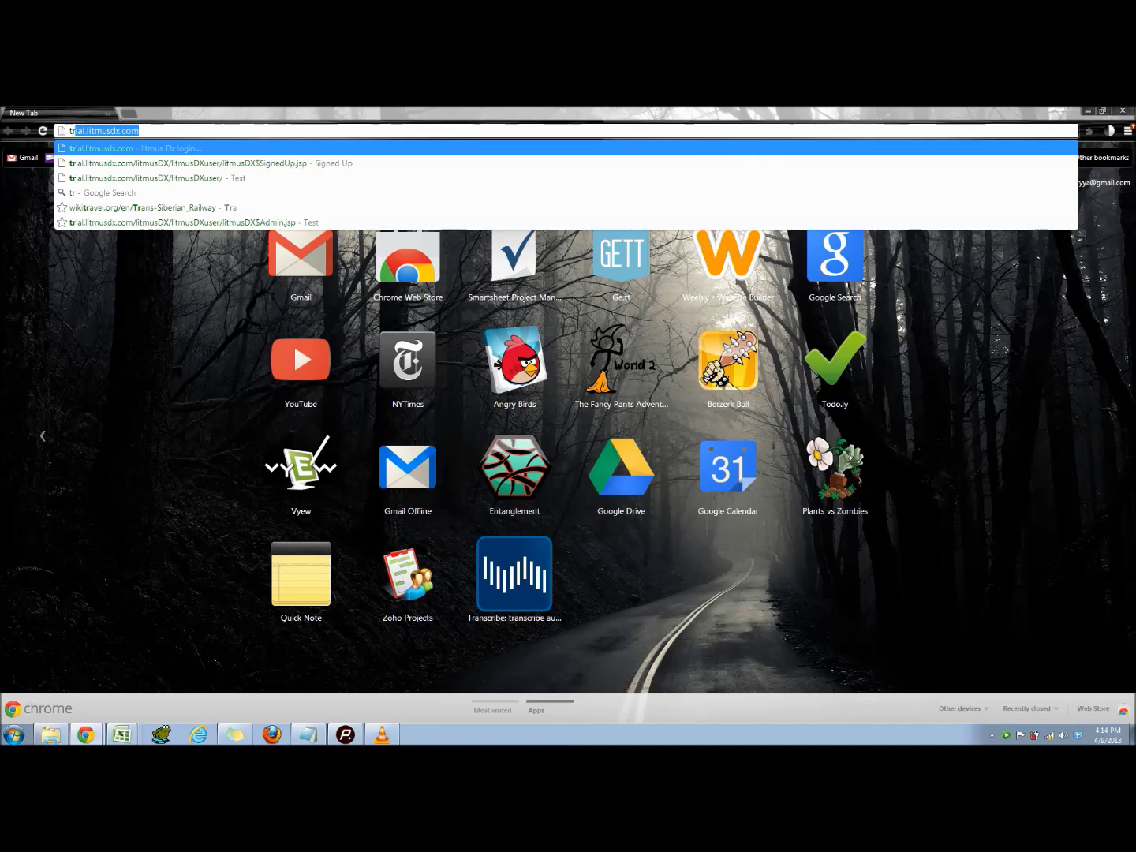
- Open trial.litmusdx.com and view the new-user sign-up form, returning to the login page
key(Return)
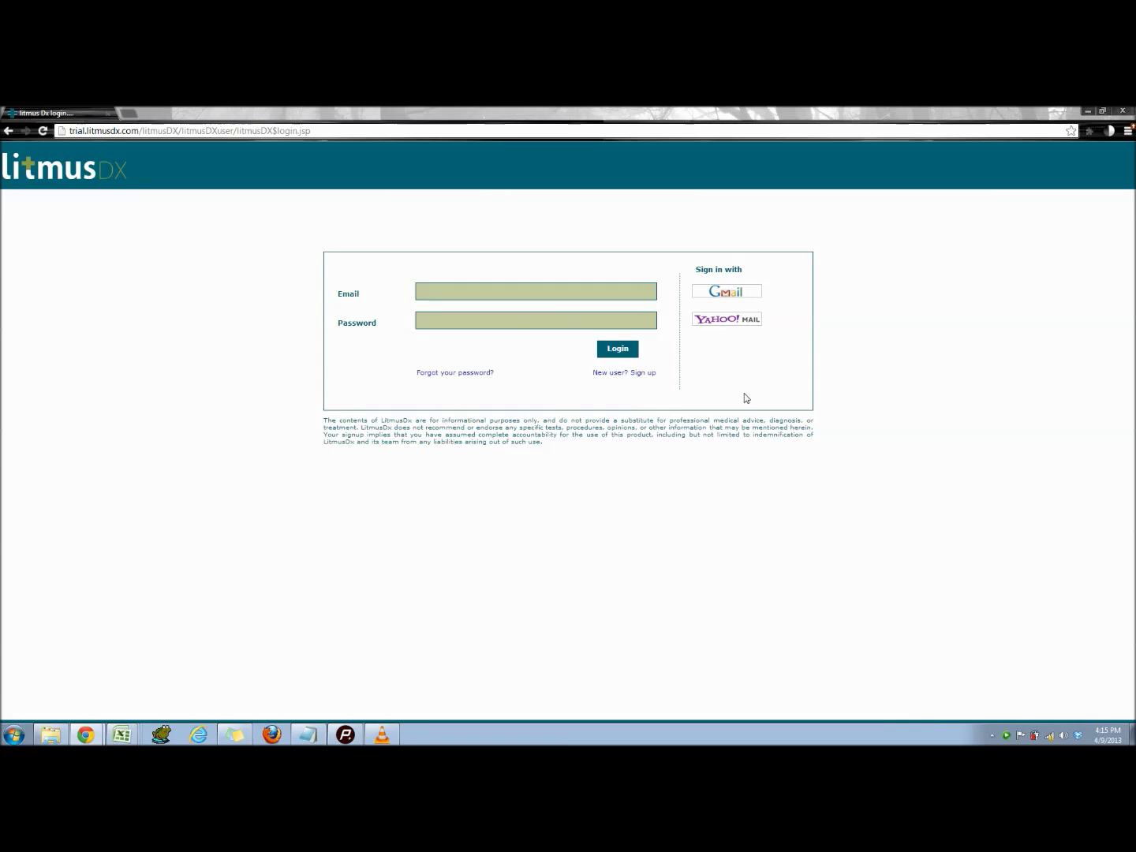
click(628, 373)
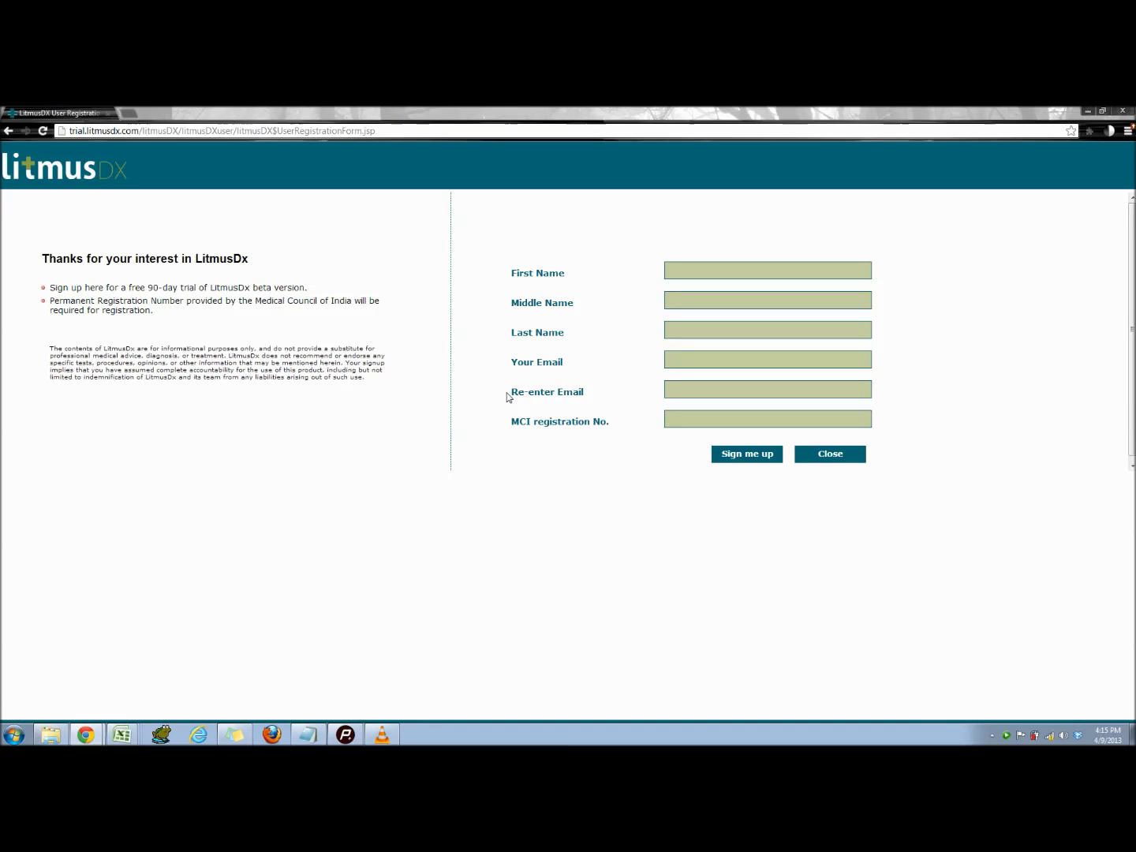
click(678, 422)
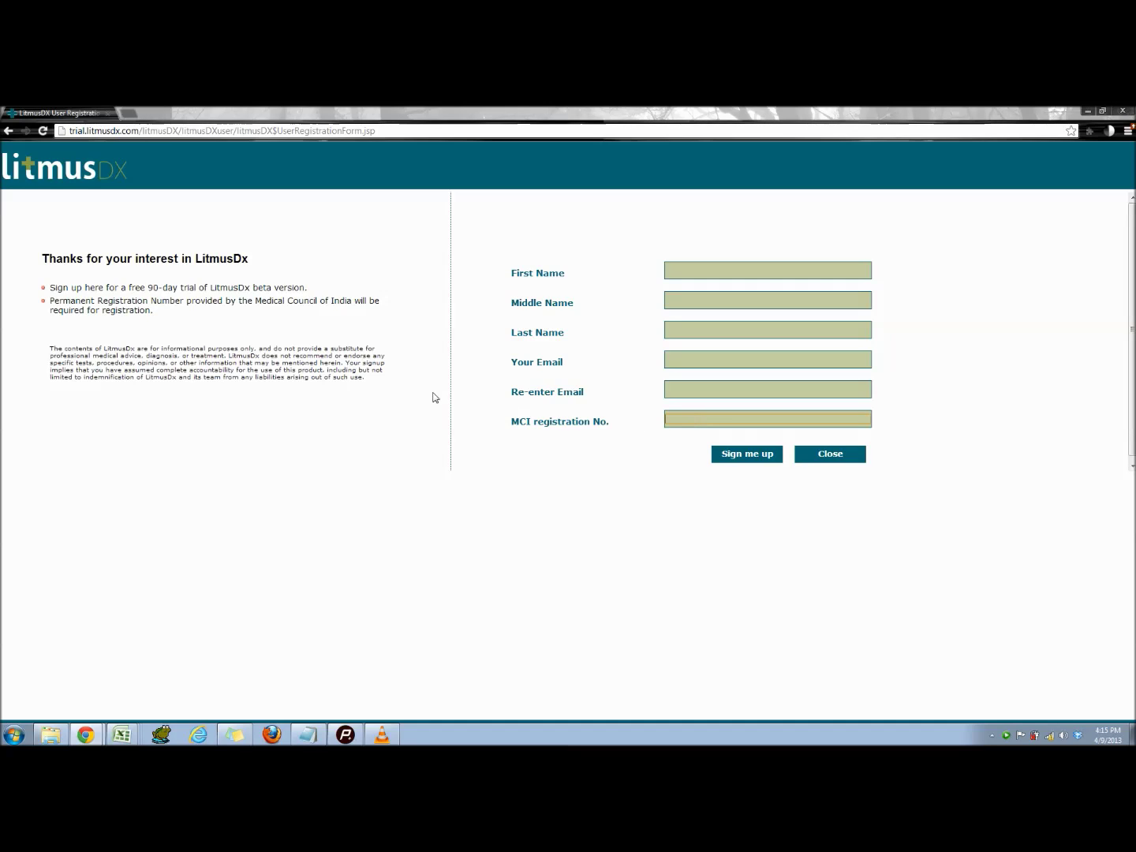
click(8, 135)
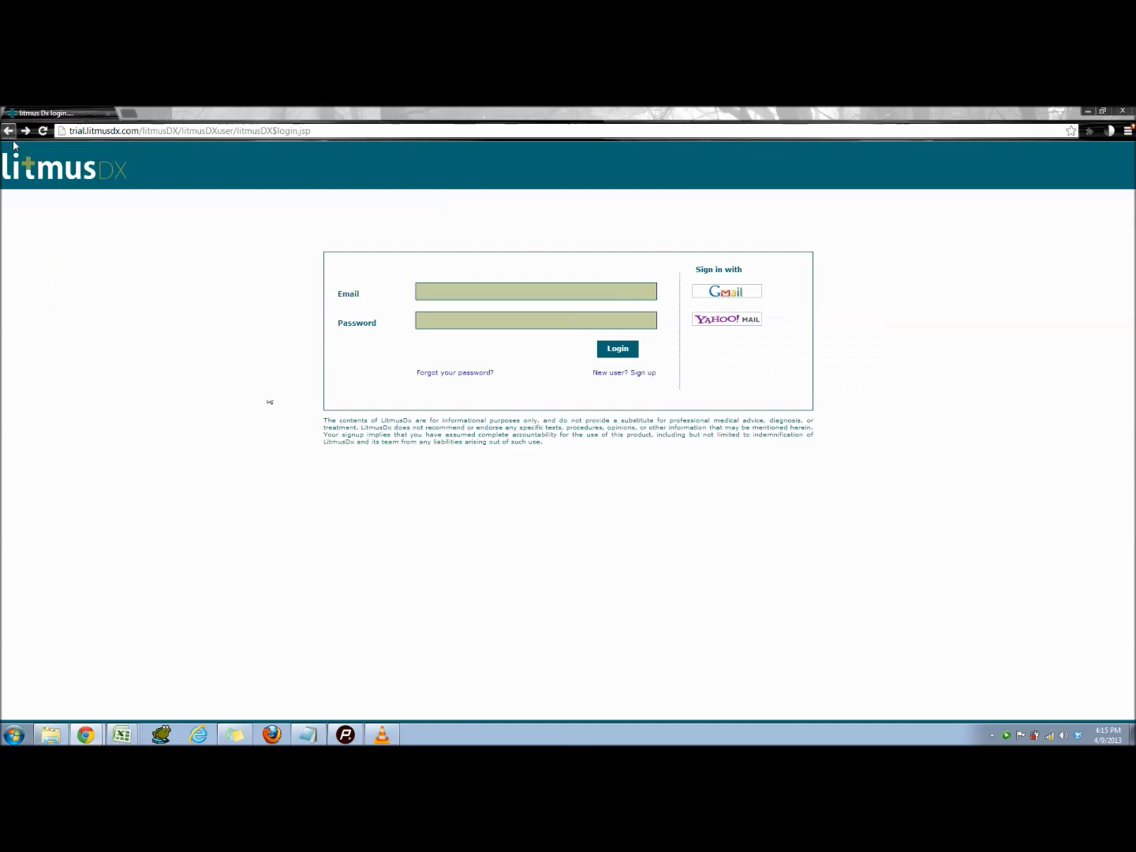
- Sign in with the Gmail account and display the patient list
click(731, 294)
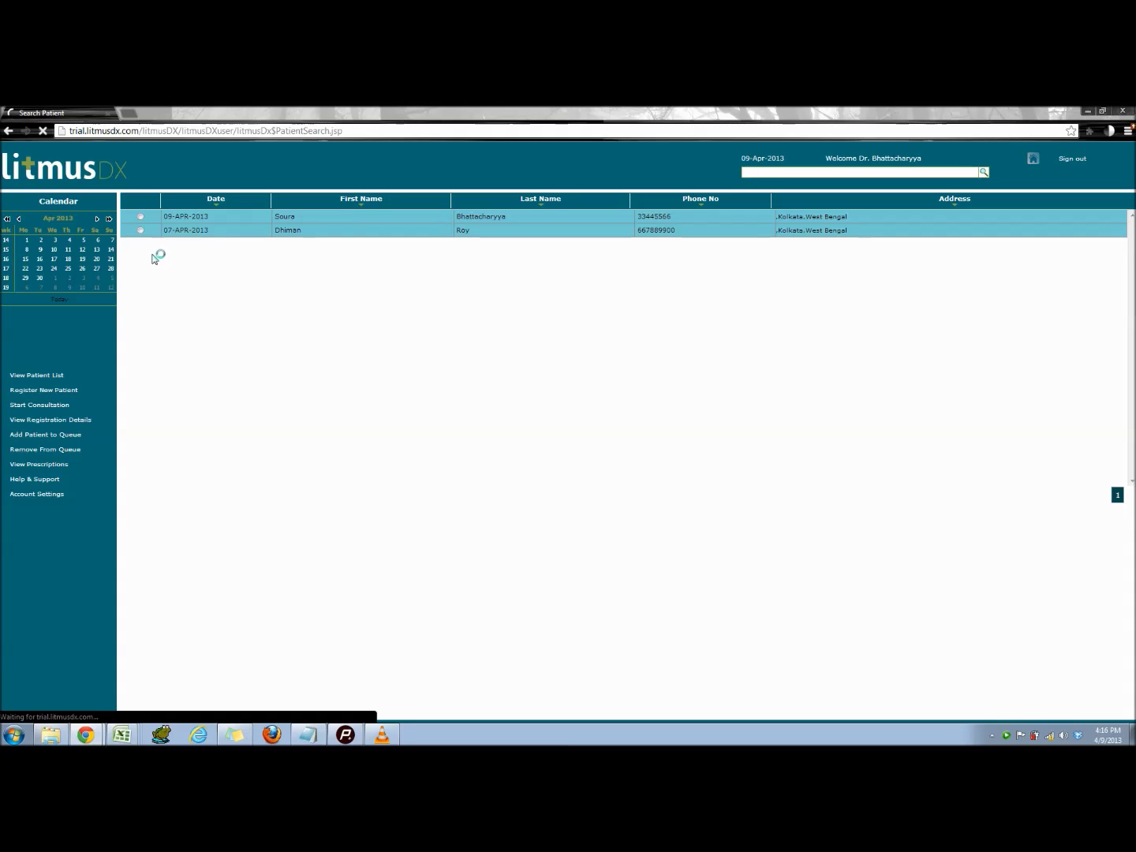
click(37, 374)
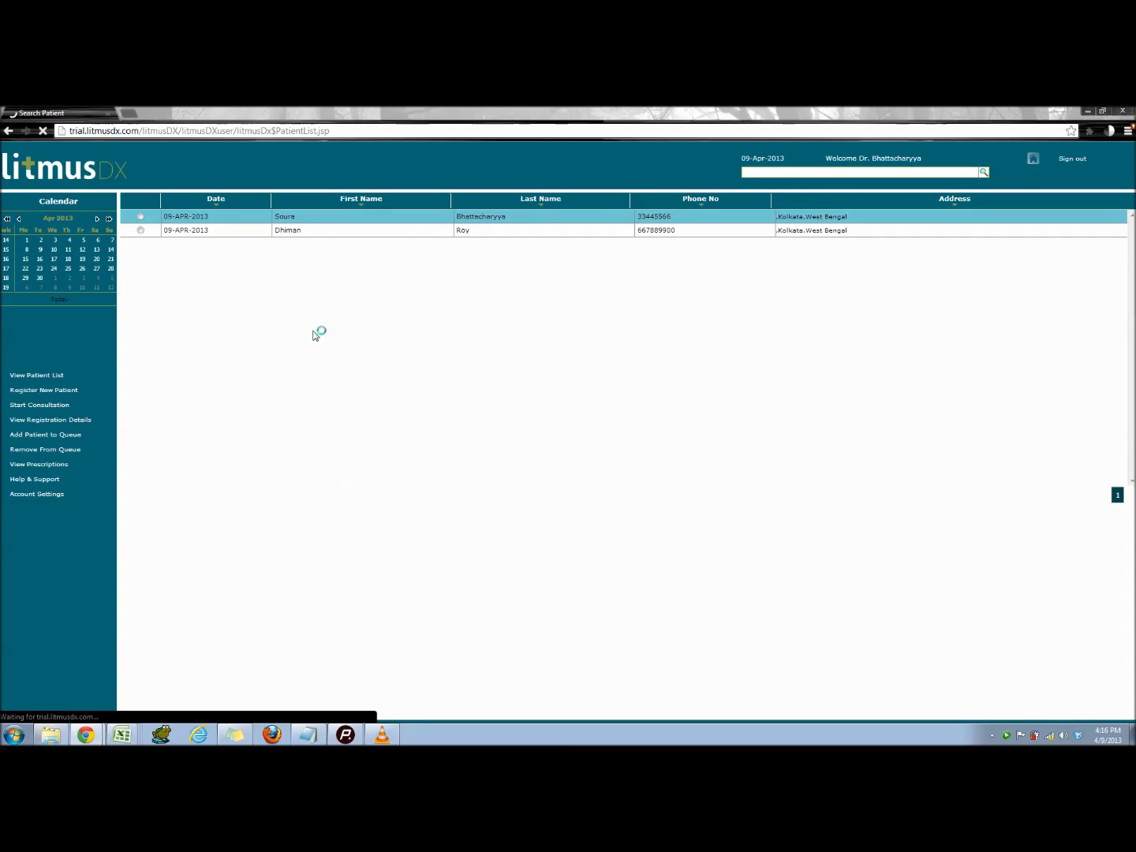
- Start registering a new patient and enter the patient's first and last name
click(45, 391)
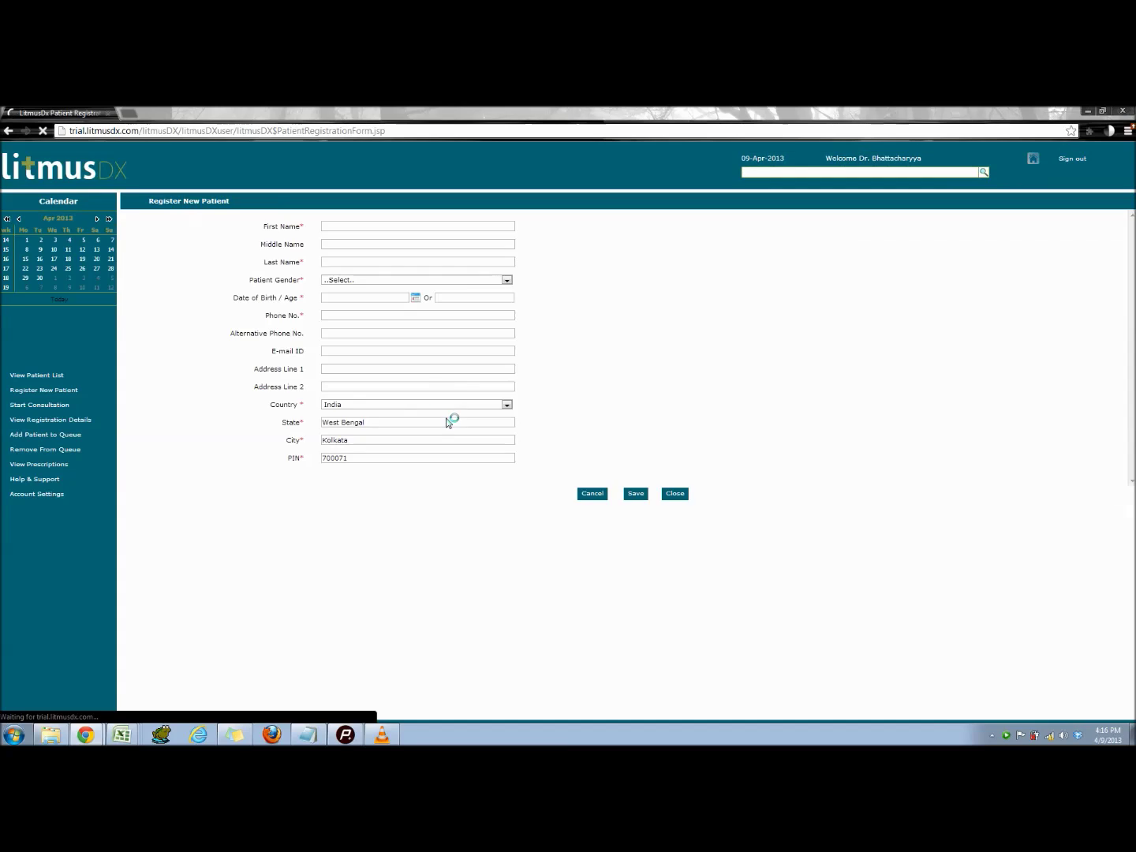
click(332, 224)
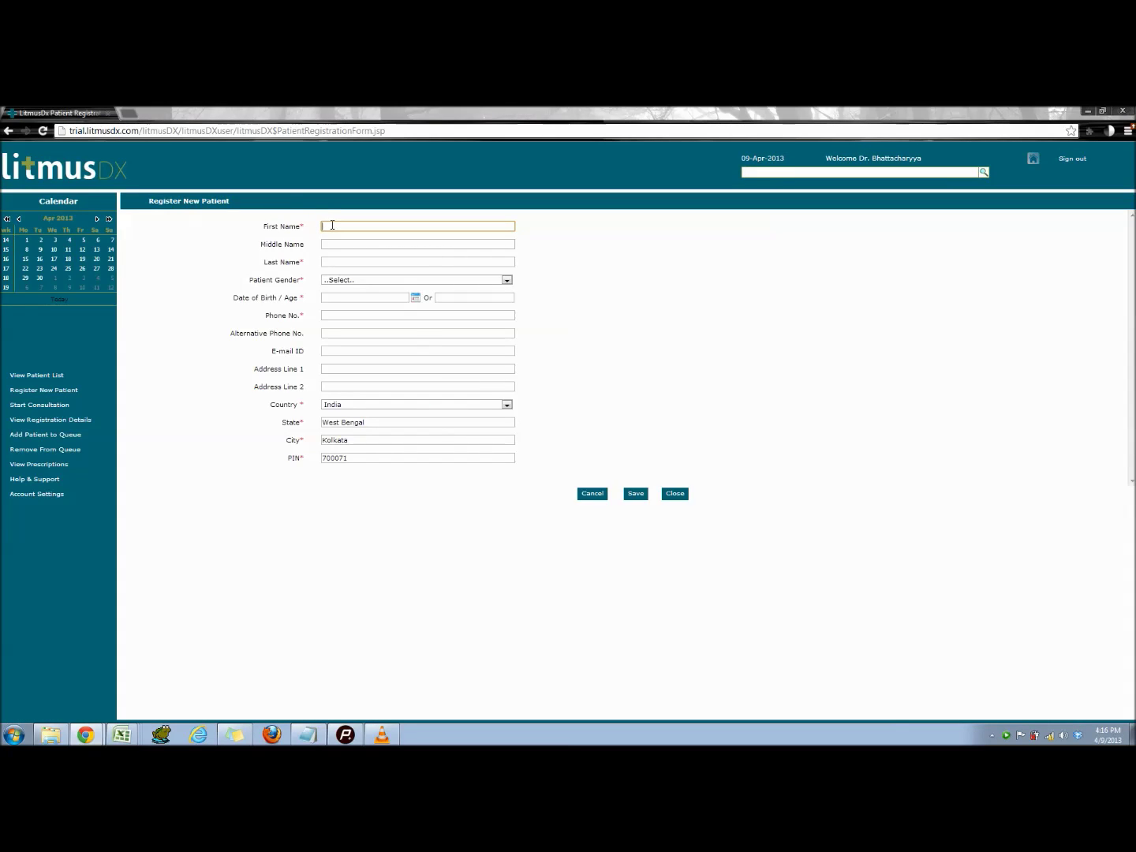
text(Jio)
text(o)
text(hn)
key(Tab)
key(Tab)
text(Doe)
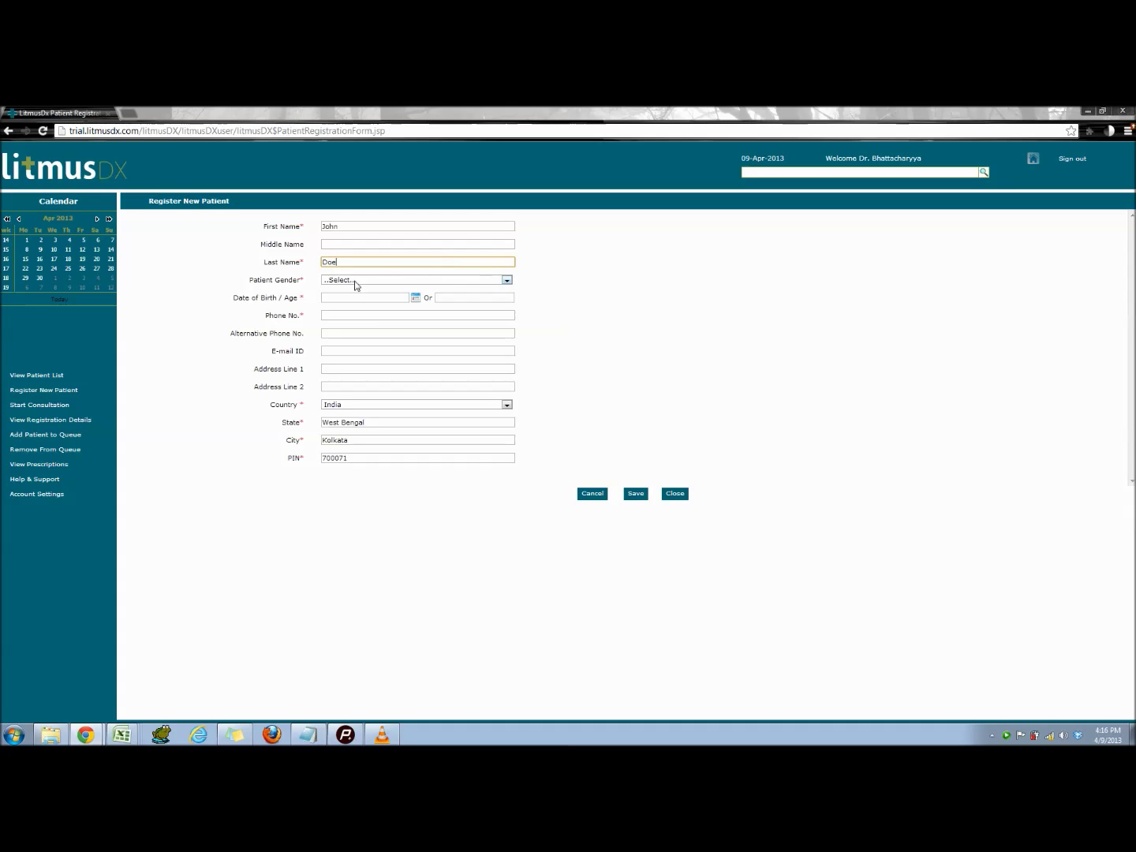
- Set the patient's gender to Male and age to 25, and enter the phone number
click(356, 280)
click(344, 298)
click(465, 298)
text(25)
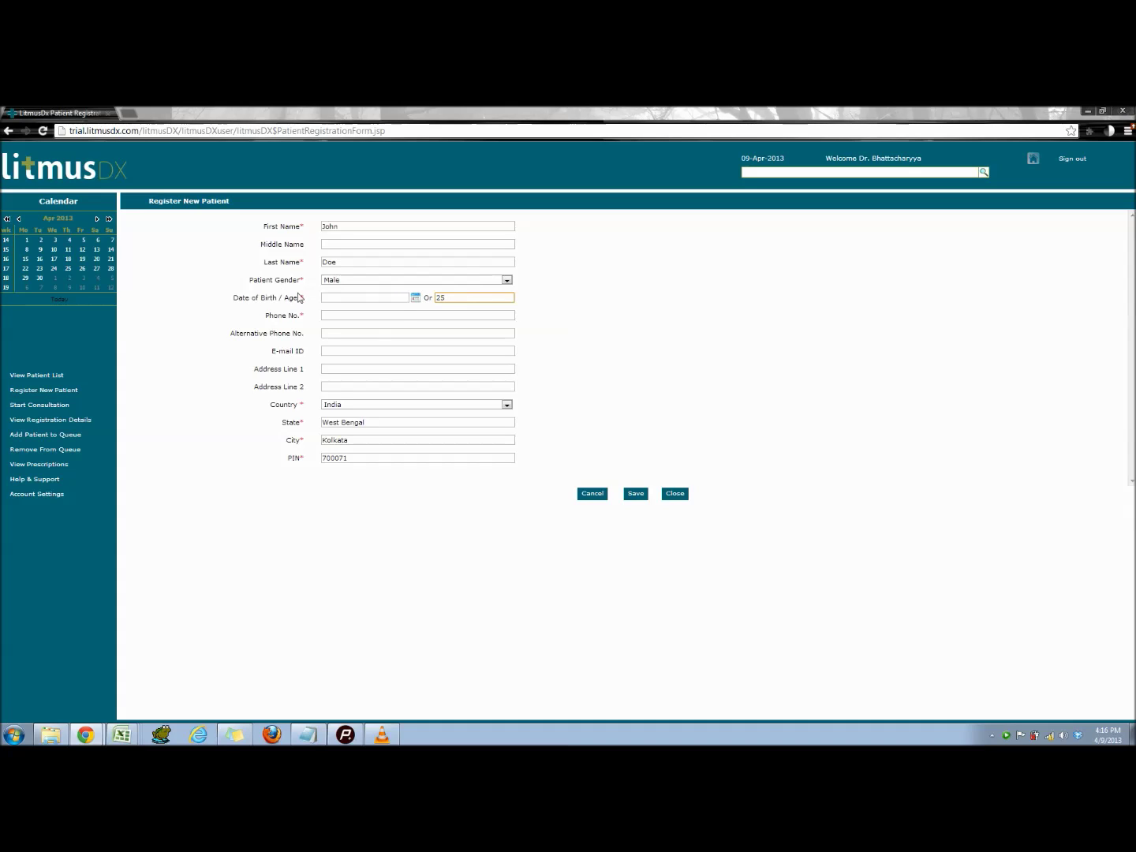
click(403, 316)
text(8000)
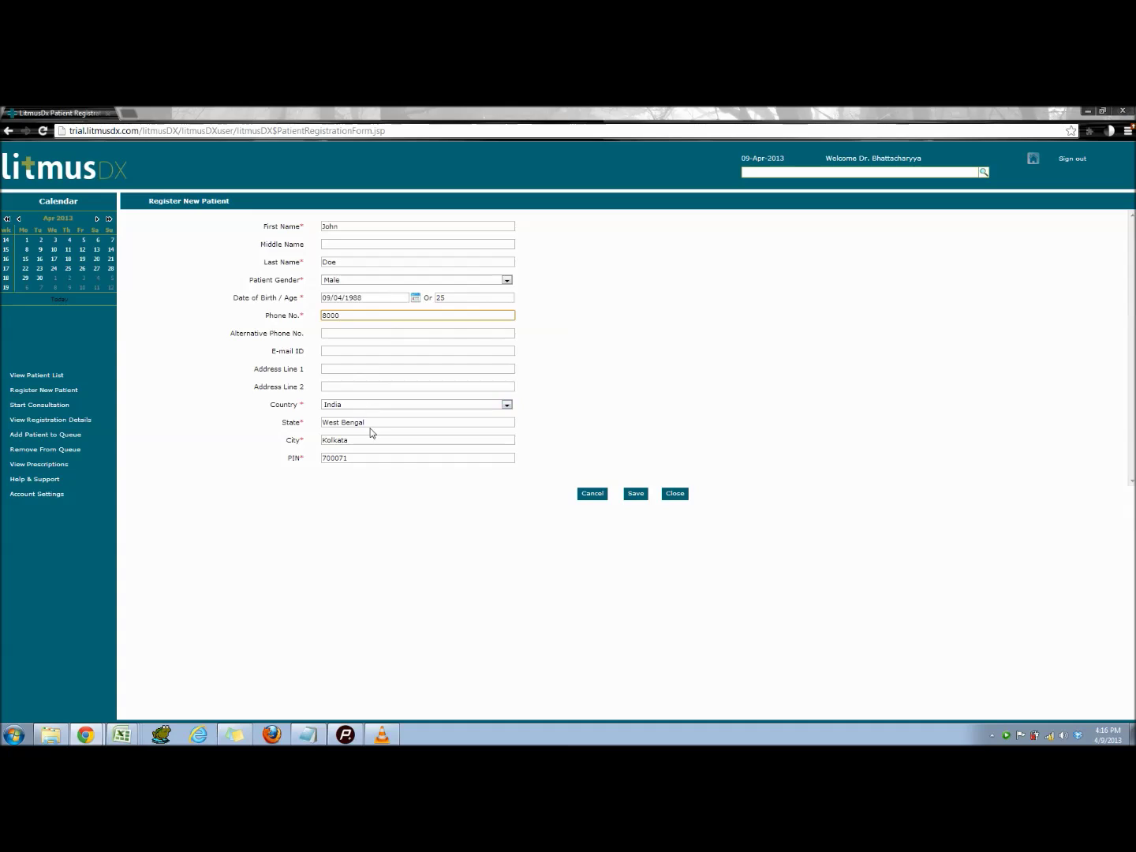
- Change the patient's postal code, and save and close the new patient record
drag(351, 458, 338, 460)
text(15)
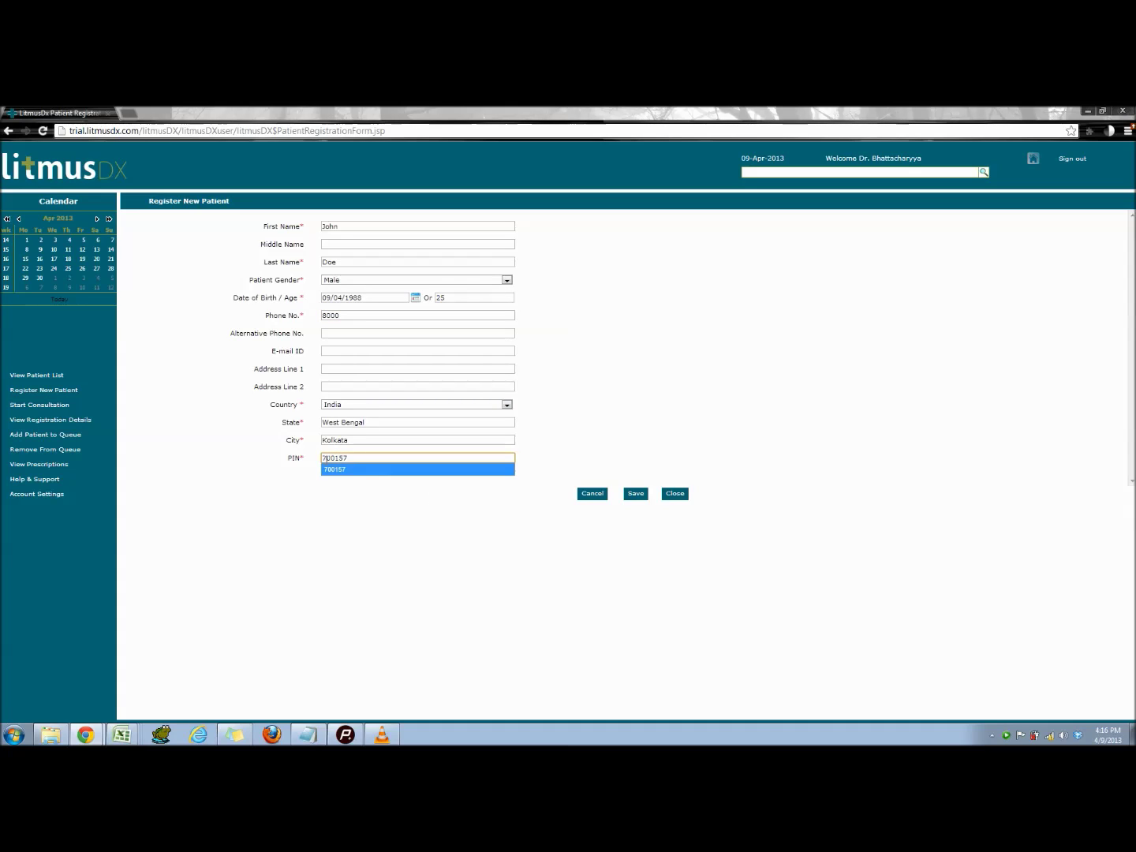
click(351, 472)
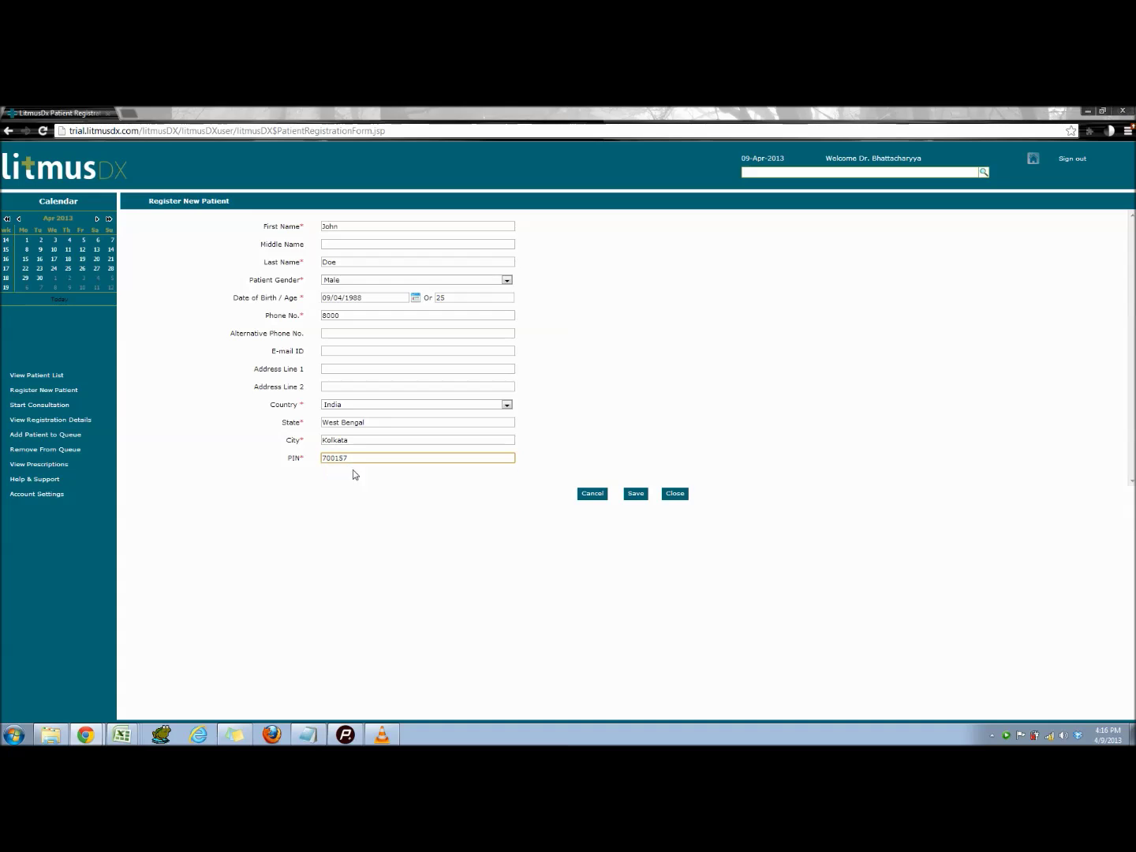
click(633, 497)
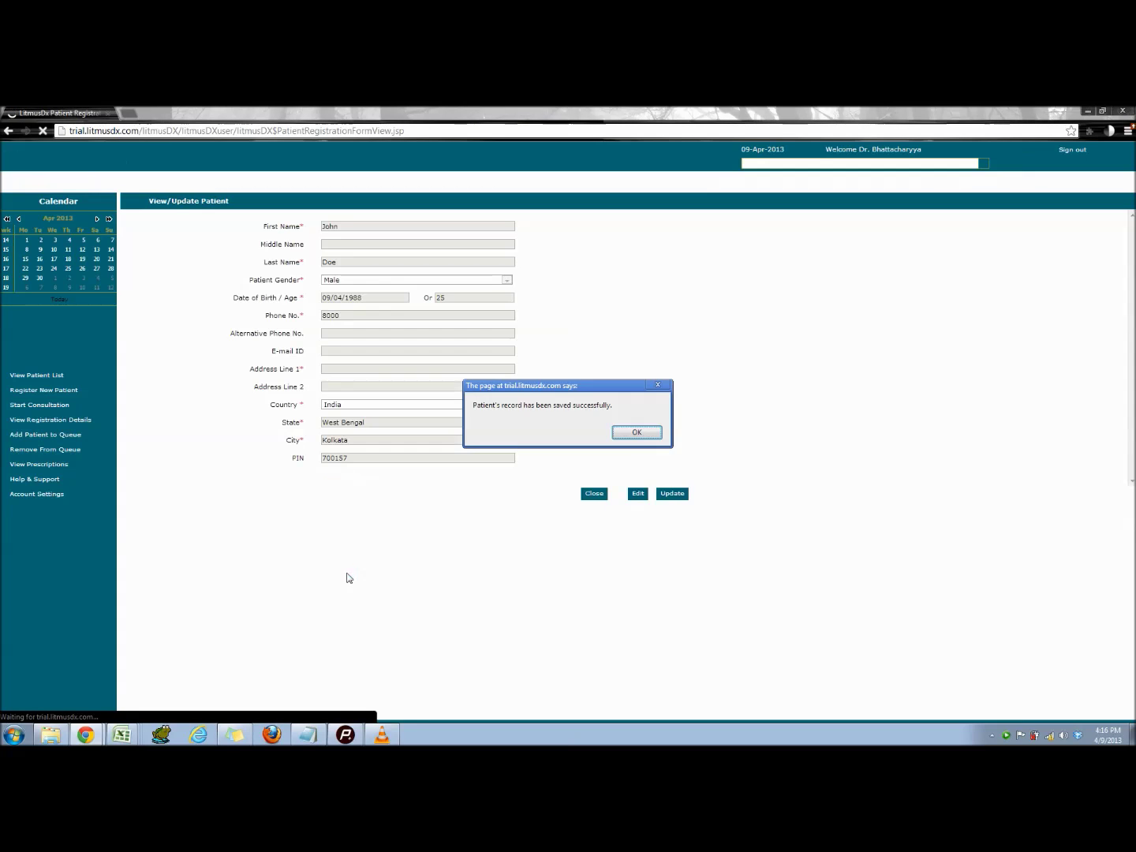
click(640, 435)
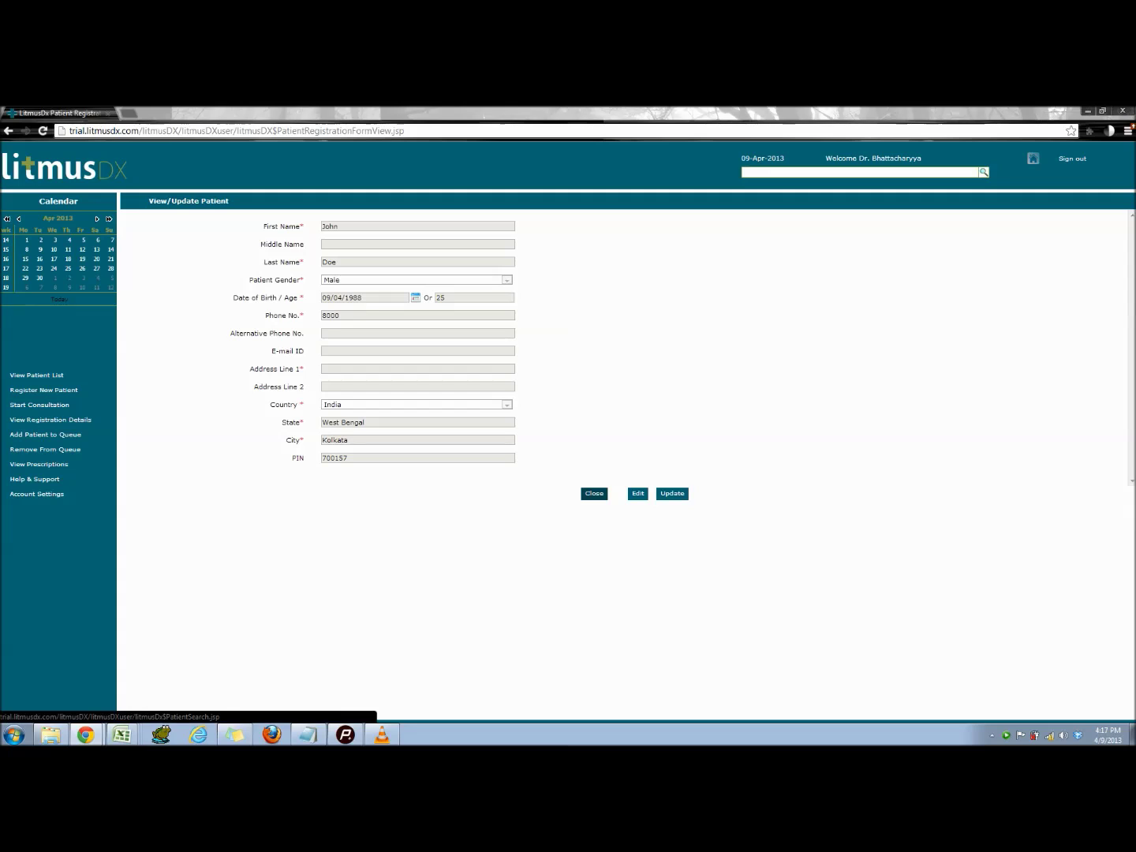
click(594, 494)
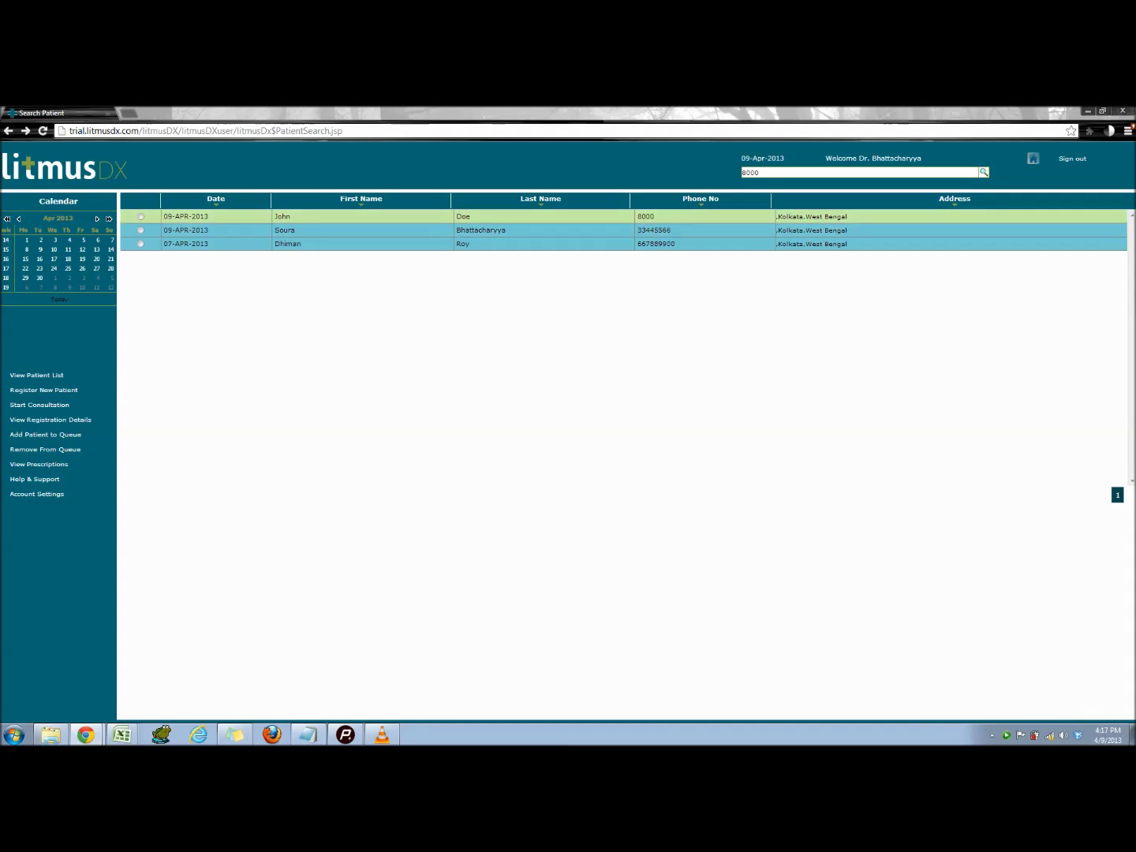
- Clear the patient search text and start a consultation for the newly registered patient
double_click(813, 172)
key(BackSpace)
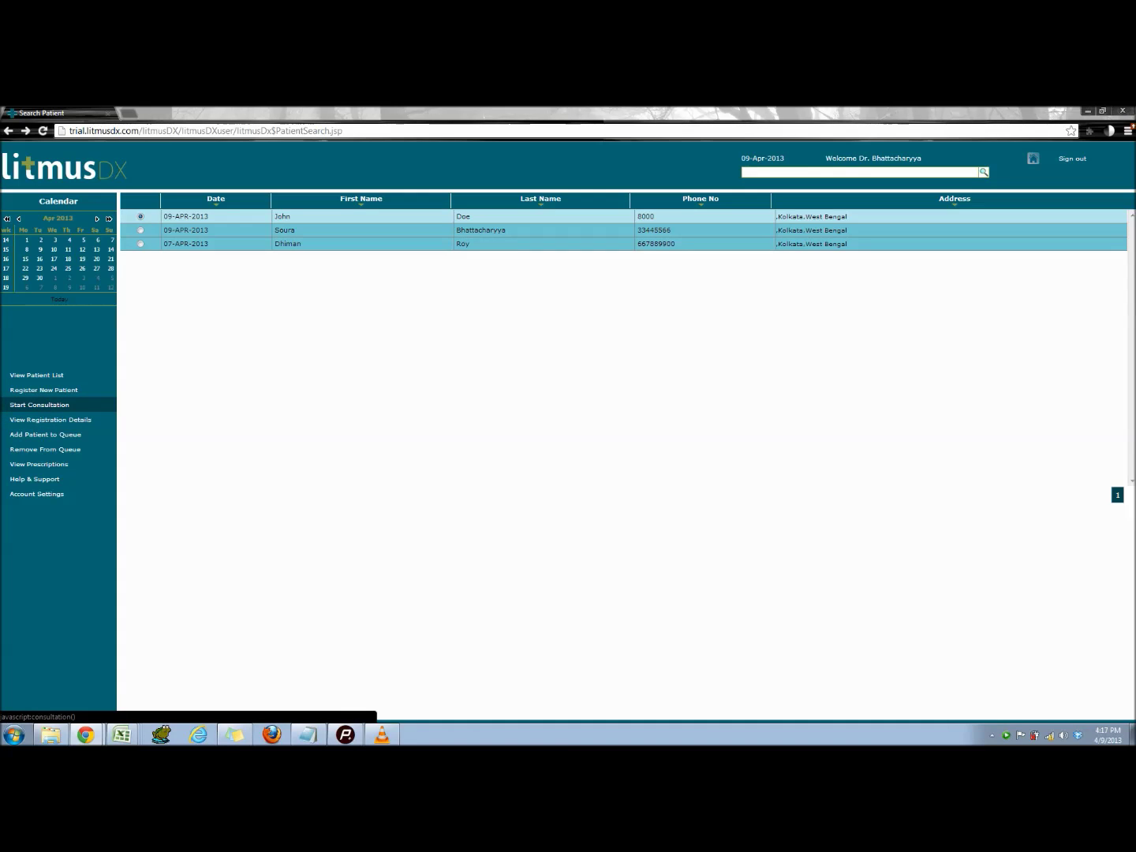
click(39, 405)
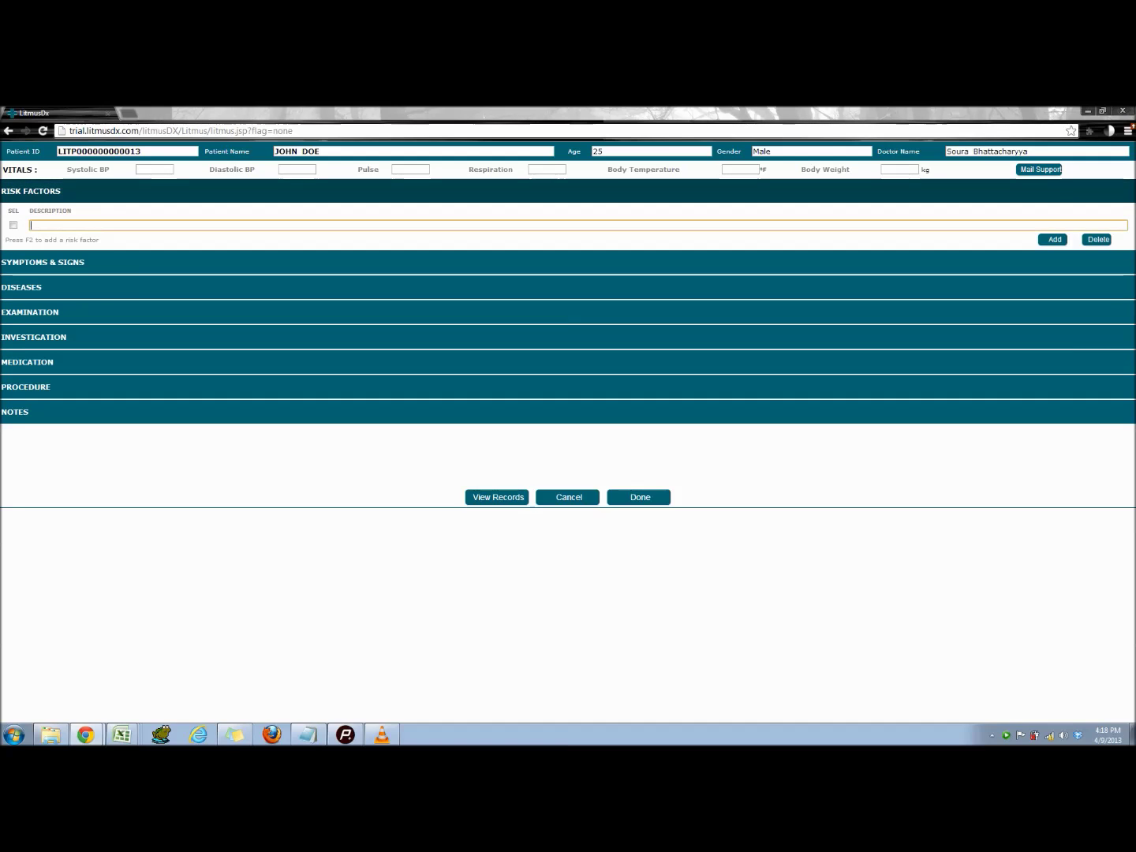
- Enter Smoking as the patient's risk factor
text(smoki)
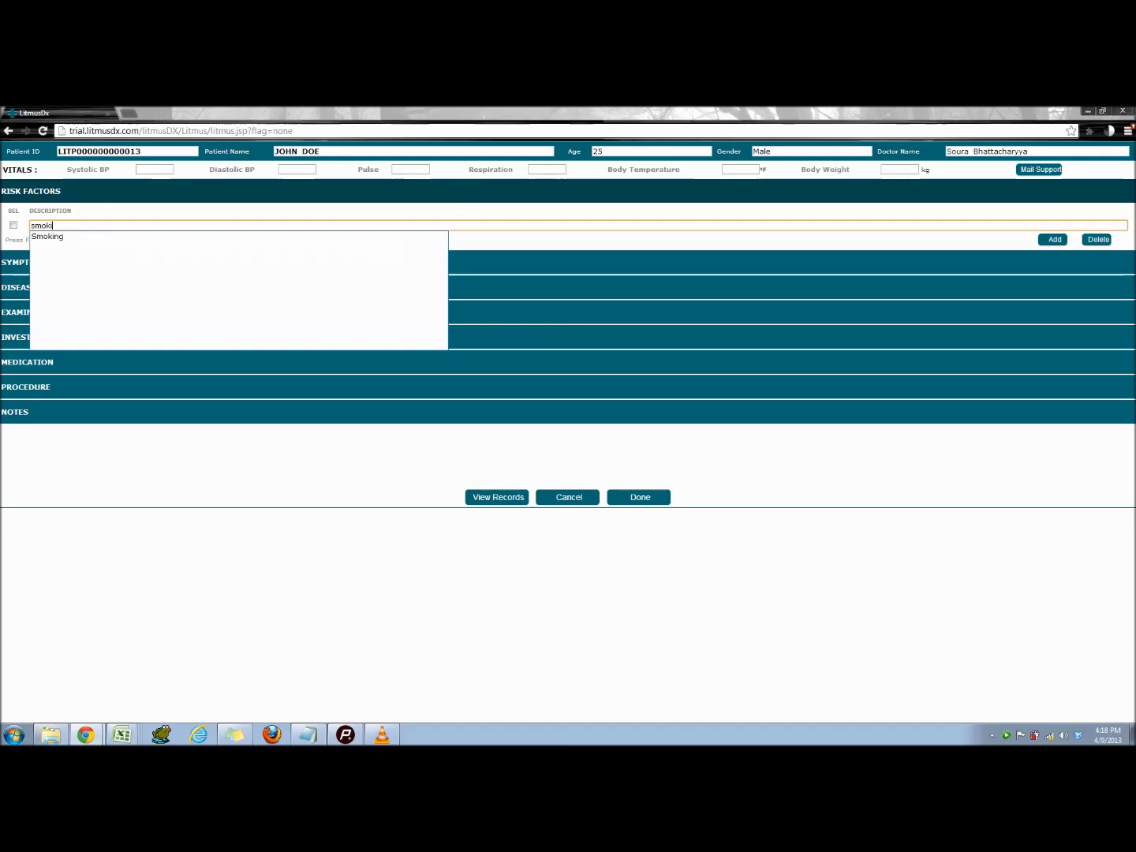
key(Down)
key(Return)
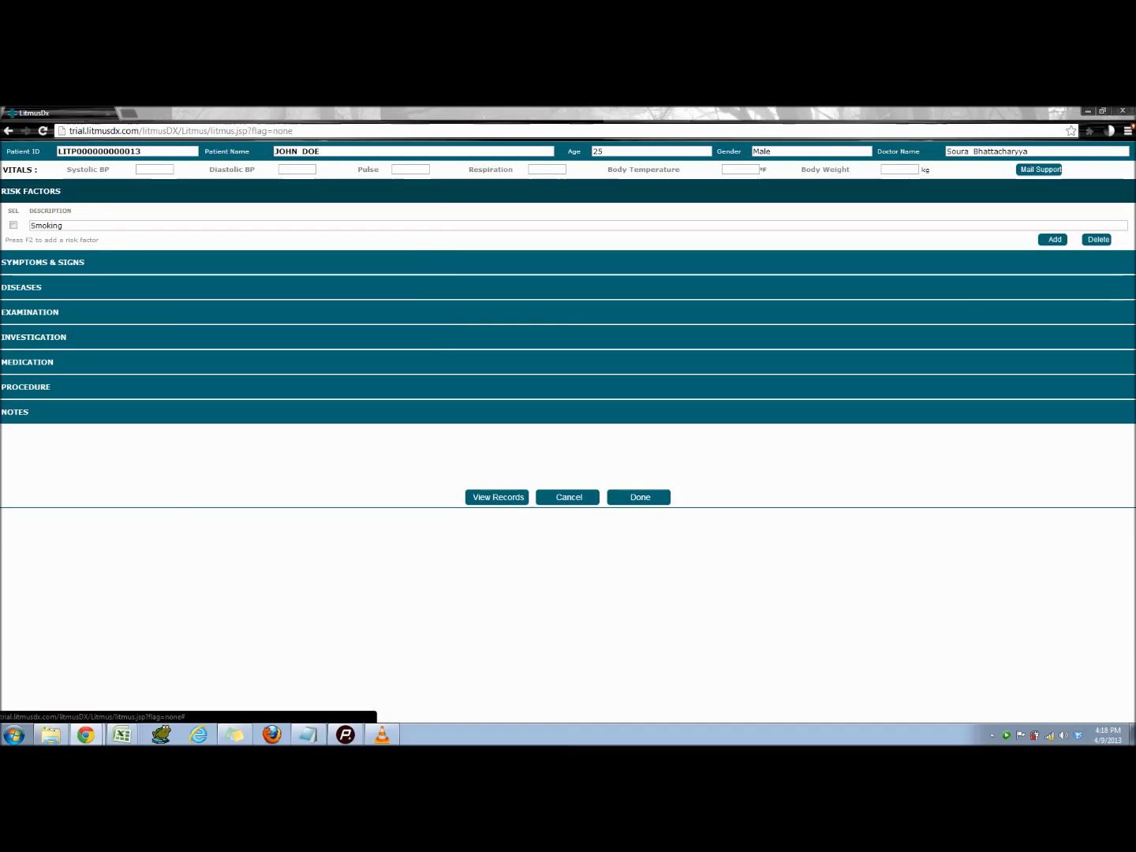
- Enter Generalized Abdominal Pain as the first entry in Symptoms & Signs
key(Return)
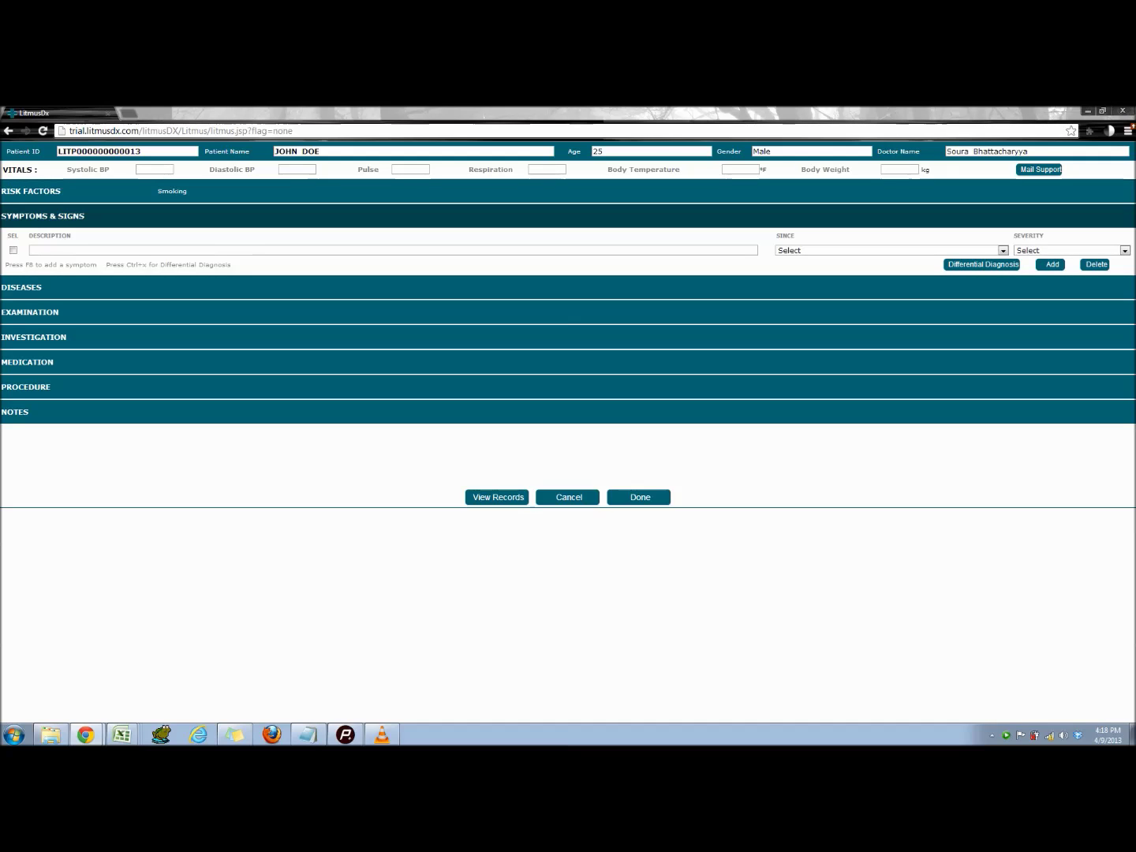
click(32, 250)
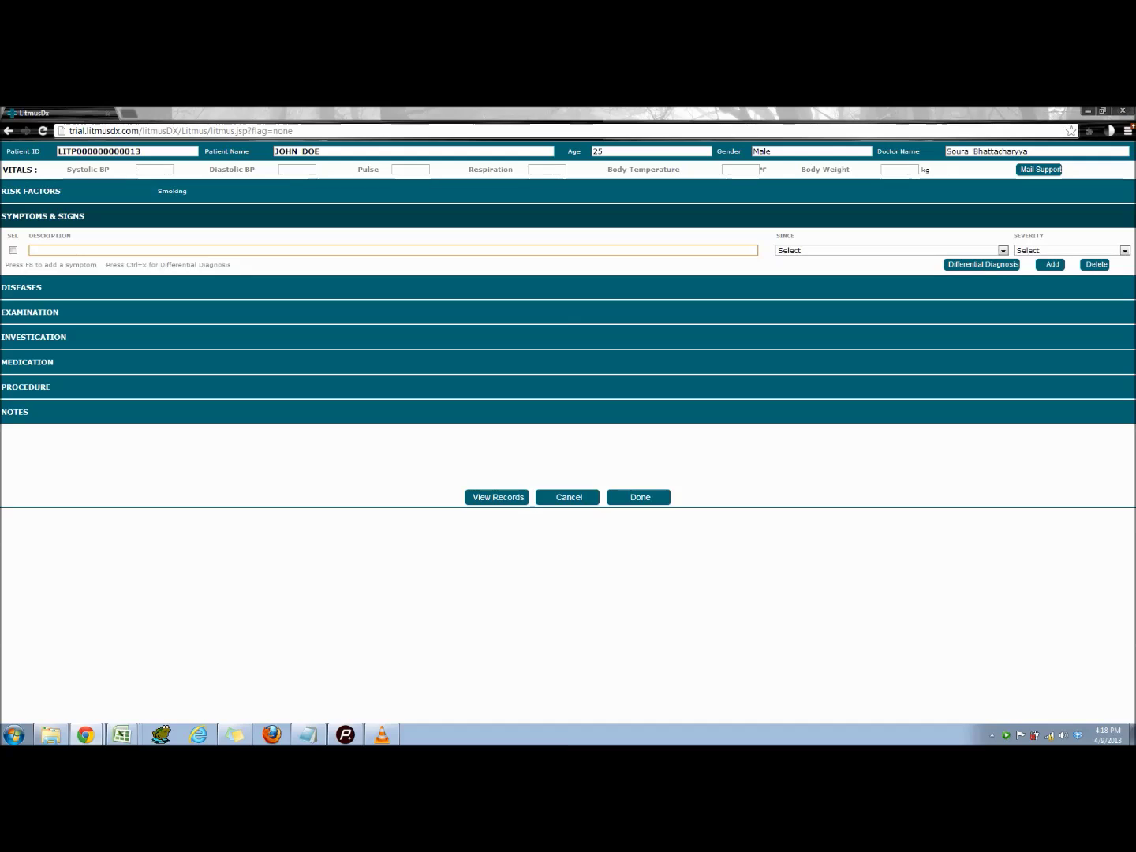
text(gen)
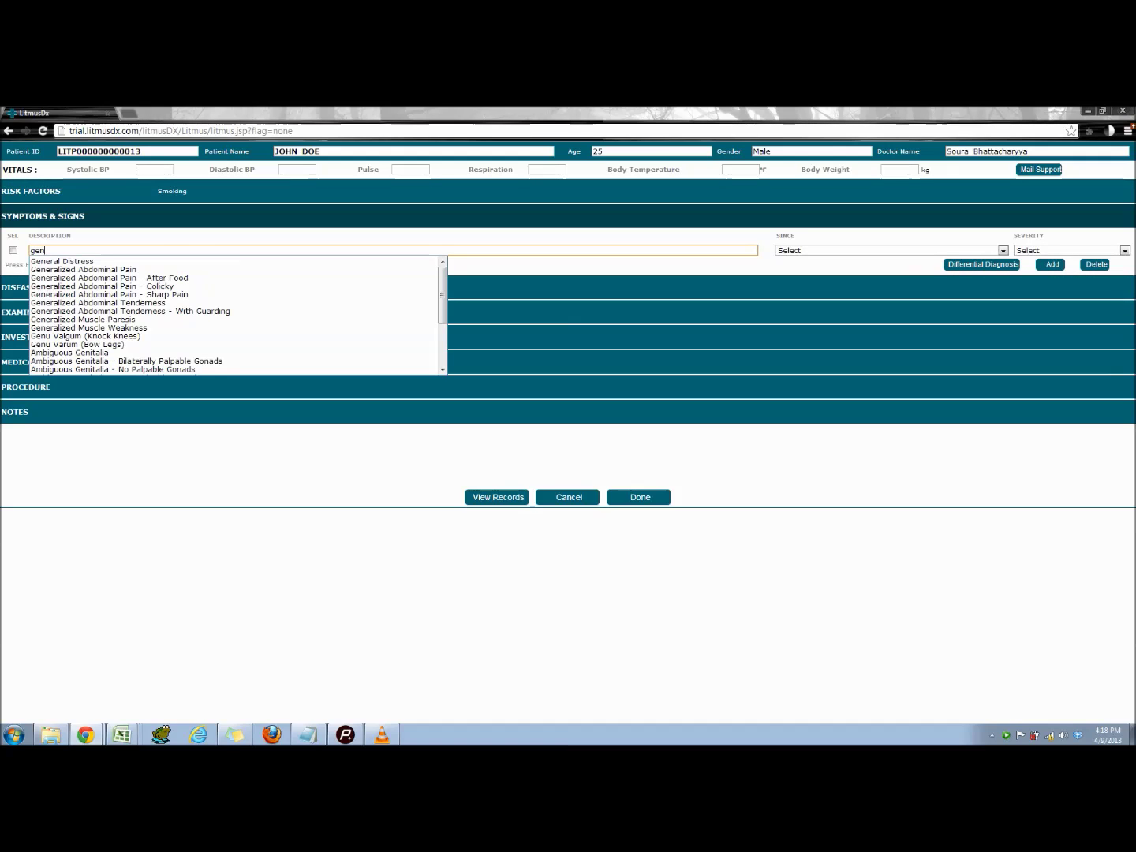
key(Down)
key(Tab)
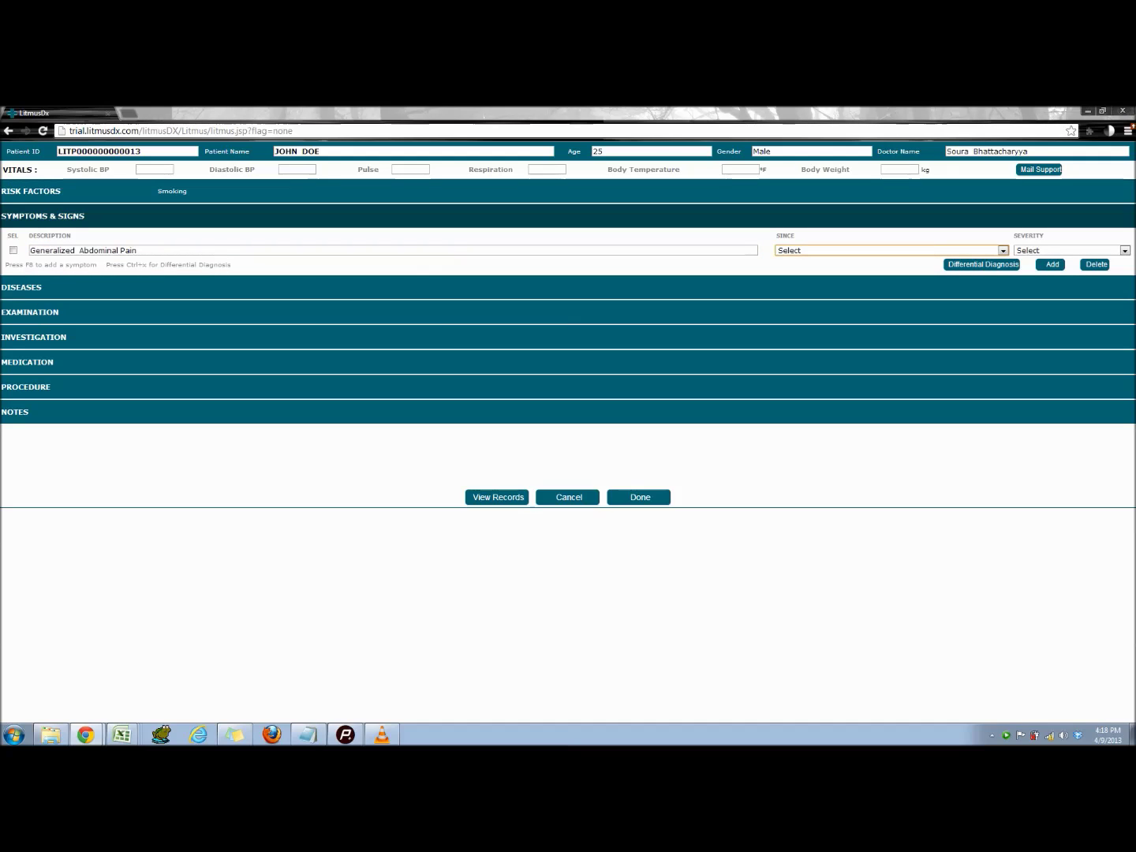
- Add a second symptom row and set it to Nausea
key(F8)
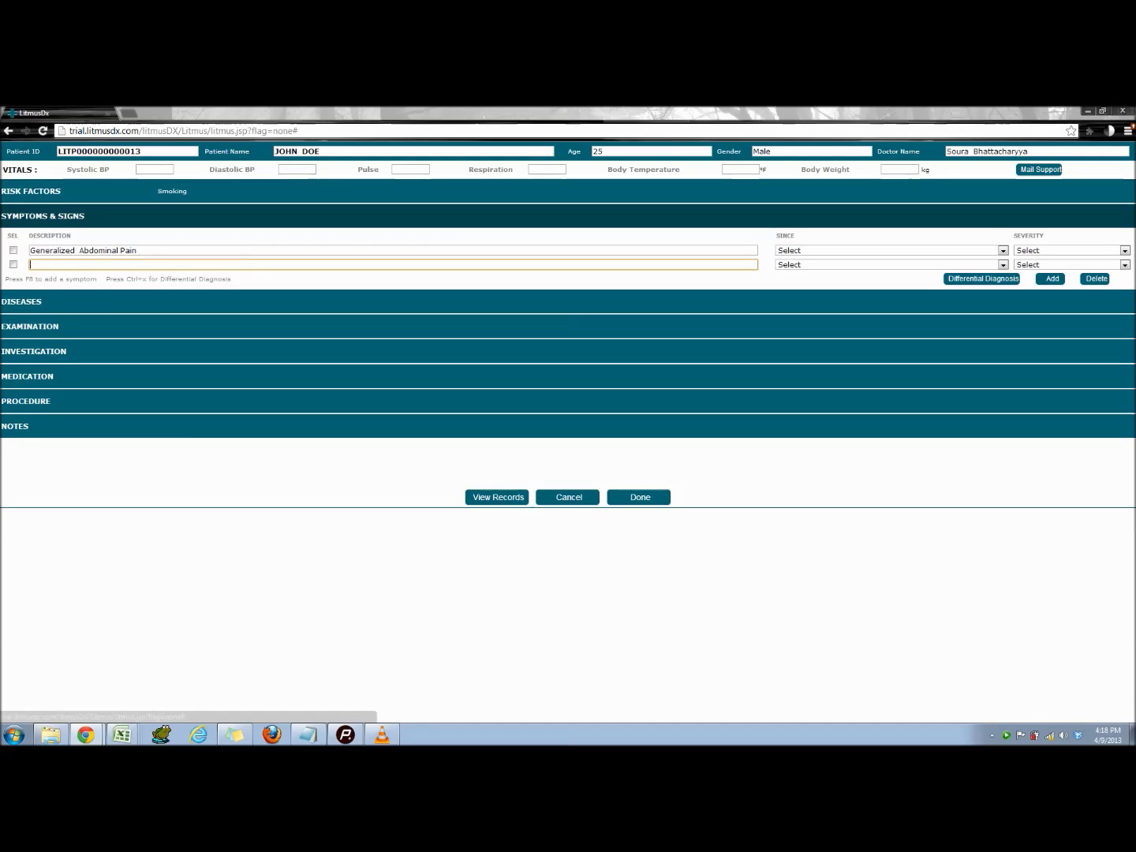
text(na)
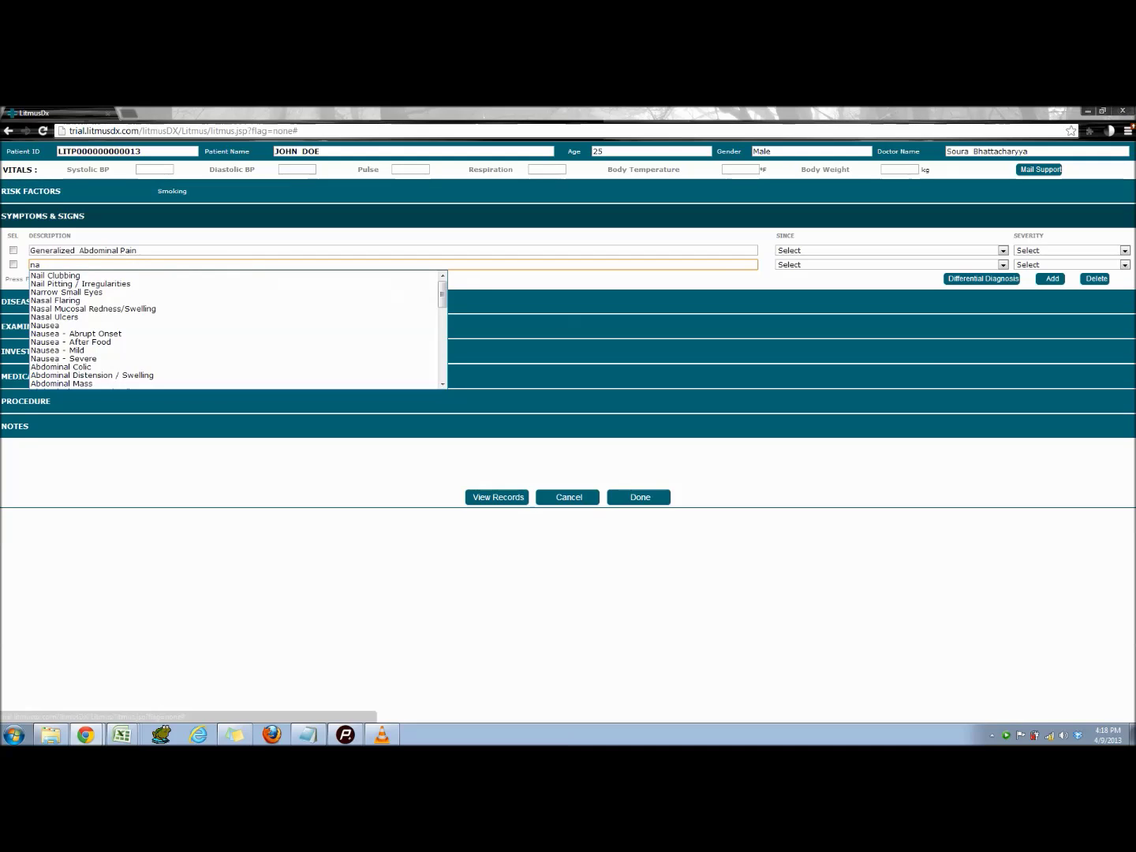
text(u)
key(Down)
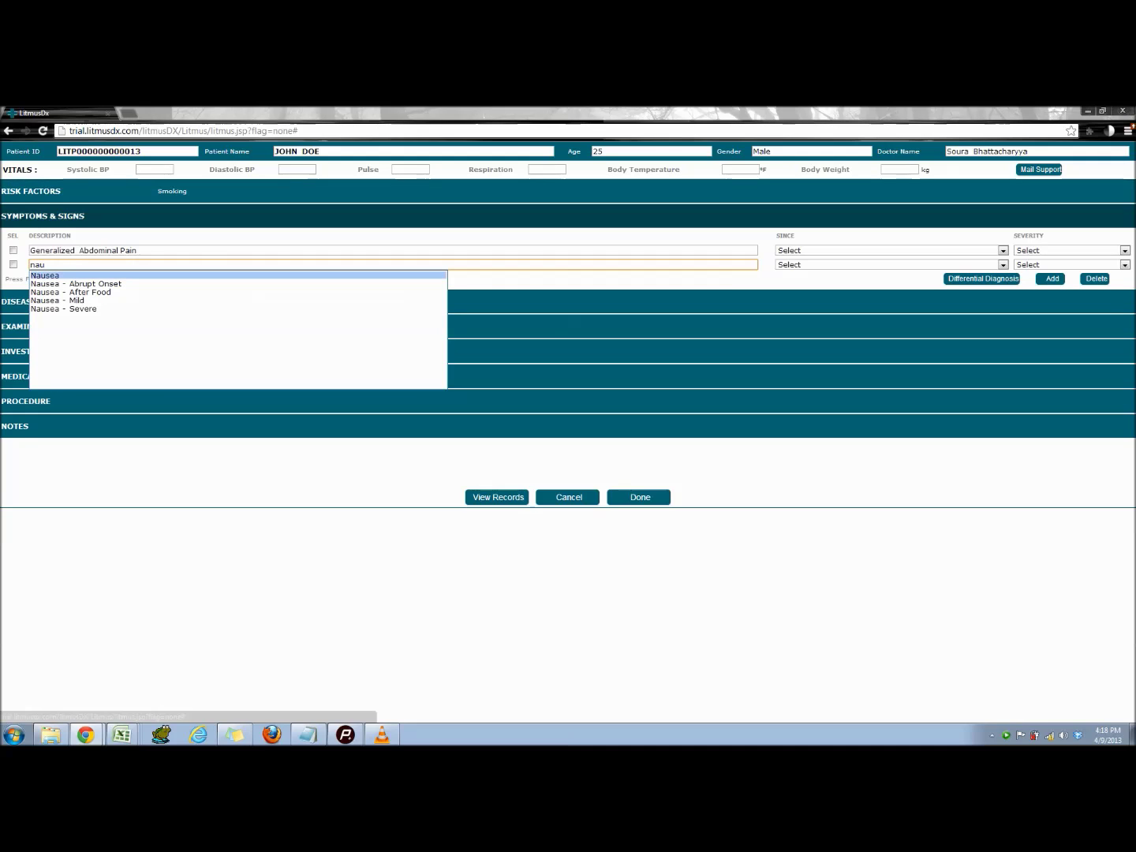
key(Return)
- Add a third symptom row and set it to Diarrhoea
key(Tab)
key(Tab)
key(Tab)
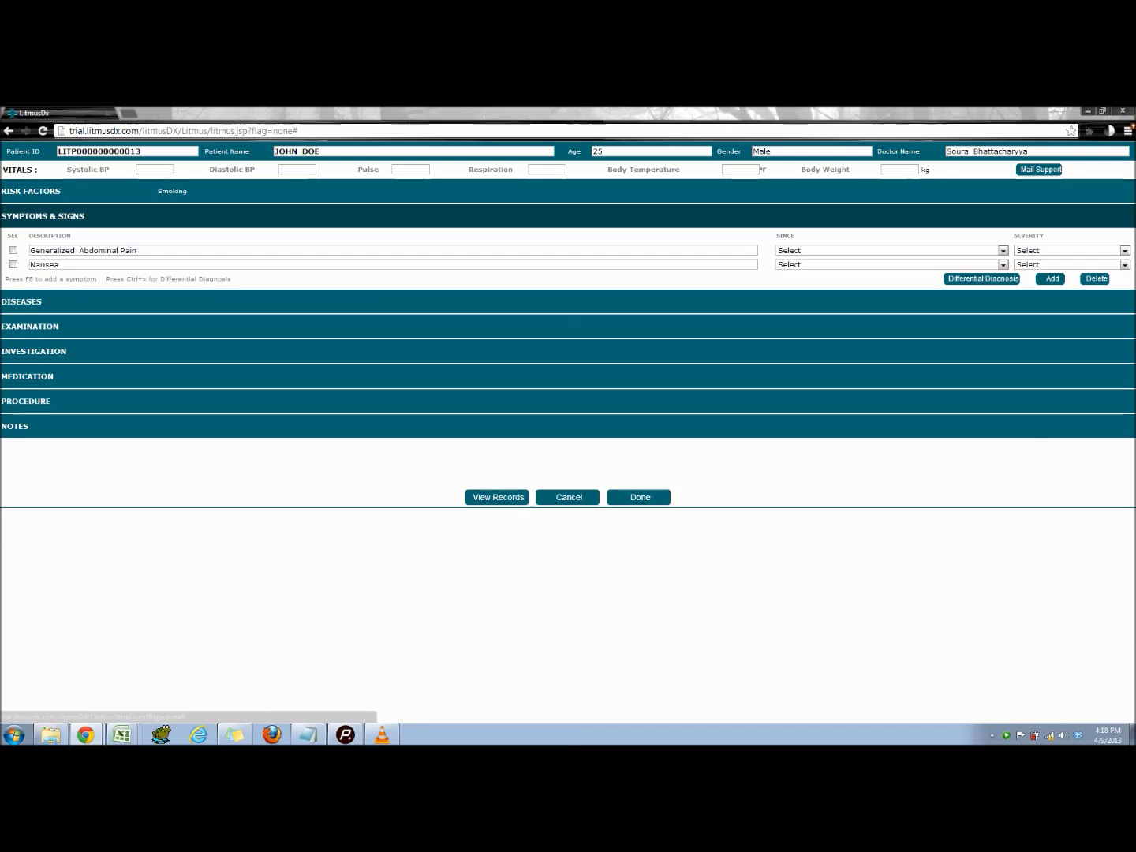
key(Return)
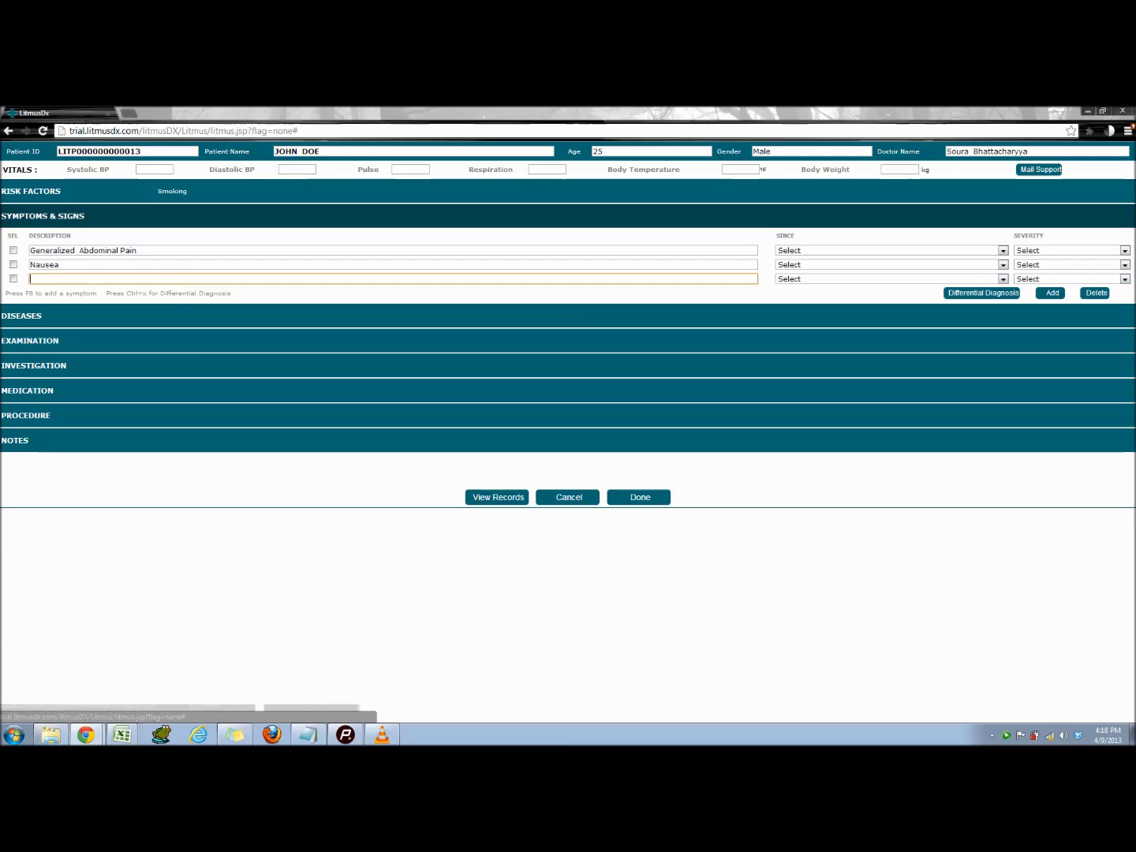
text(diar)
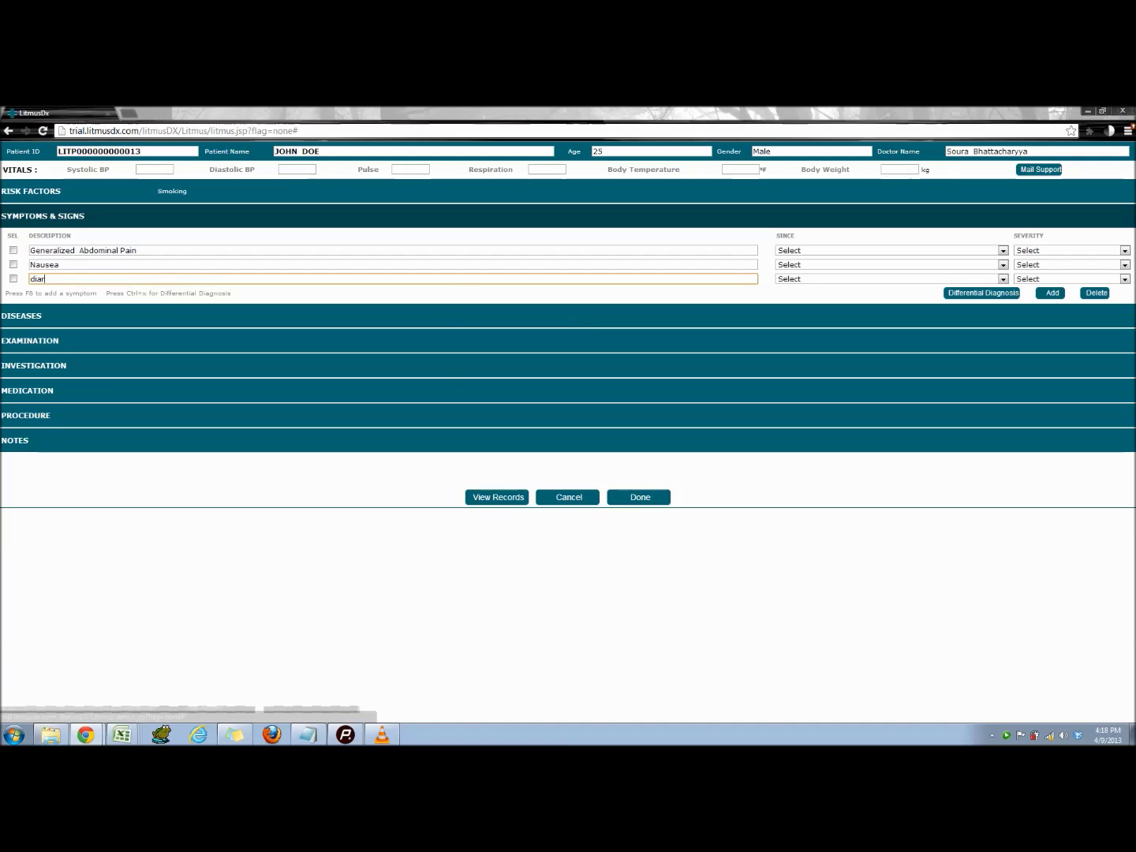
key(Tab)
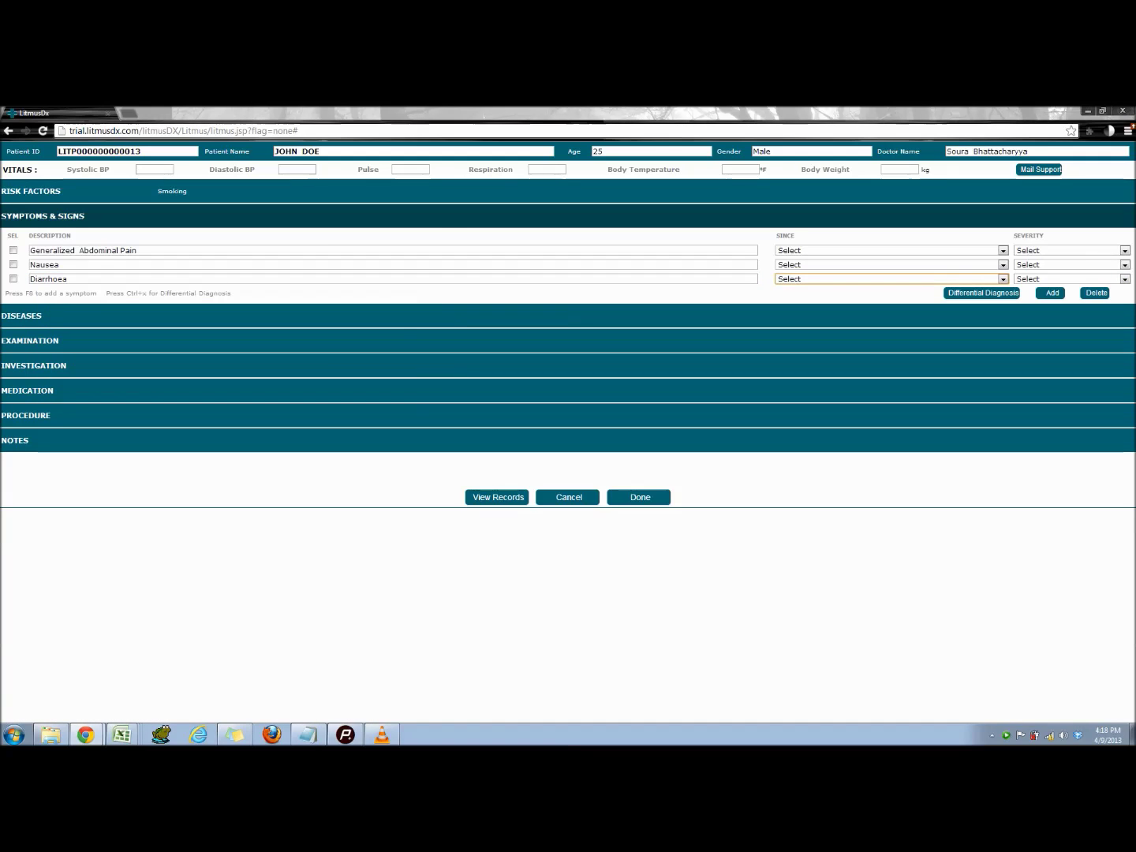
- Open the symptom-based differential diagnosis and answer Yes to Abdominal Distension / Swelling and No to Bone Pain and Bruise
key(ctrl+x)
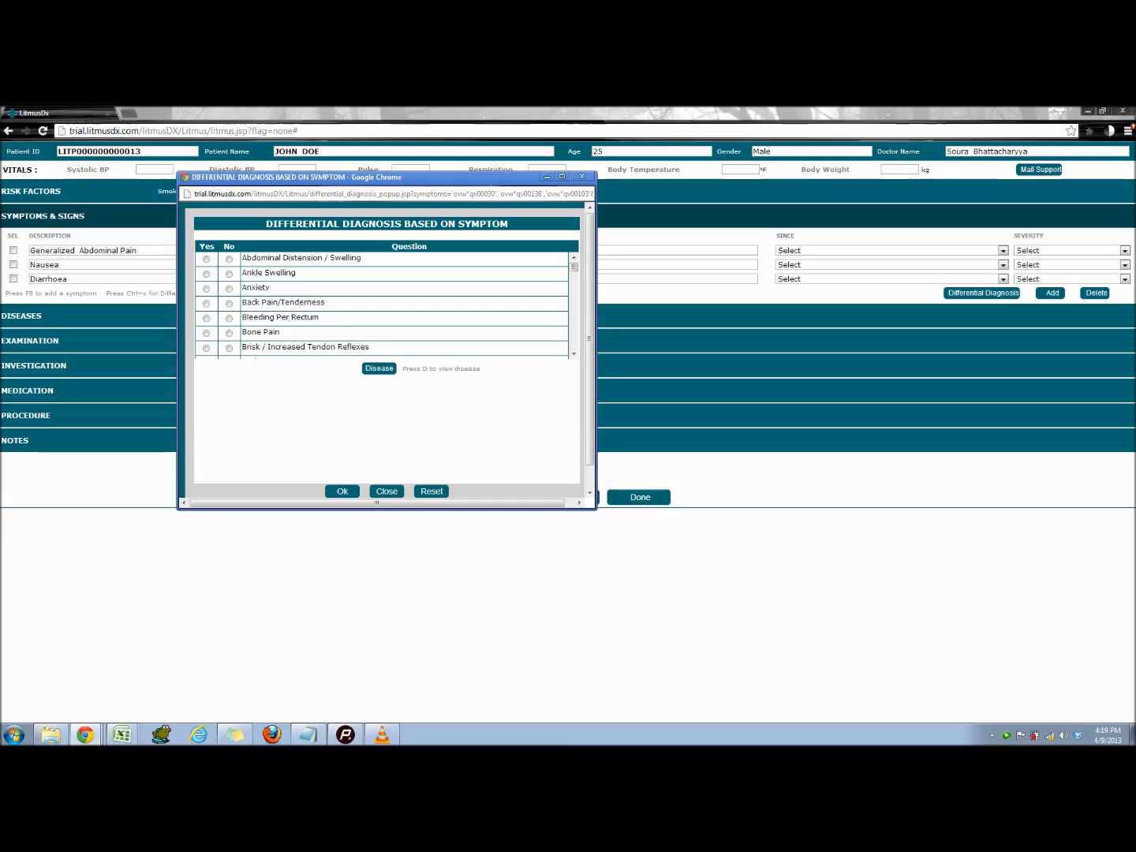
click(206, 258)
scroll(381, 303, down, 1)
click(229, 273)
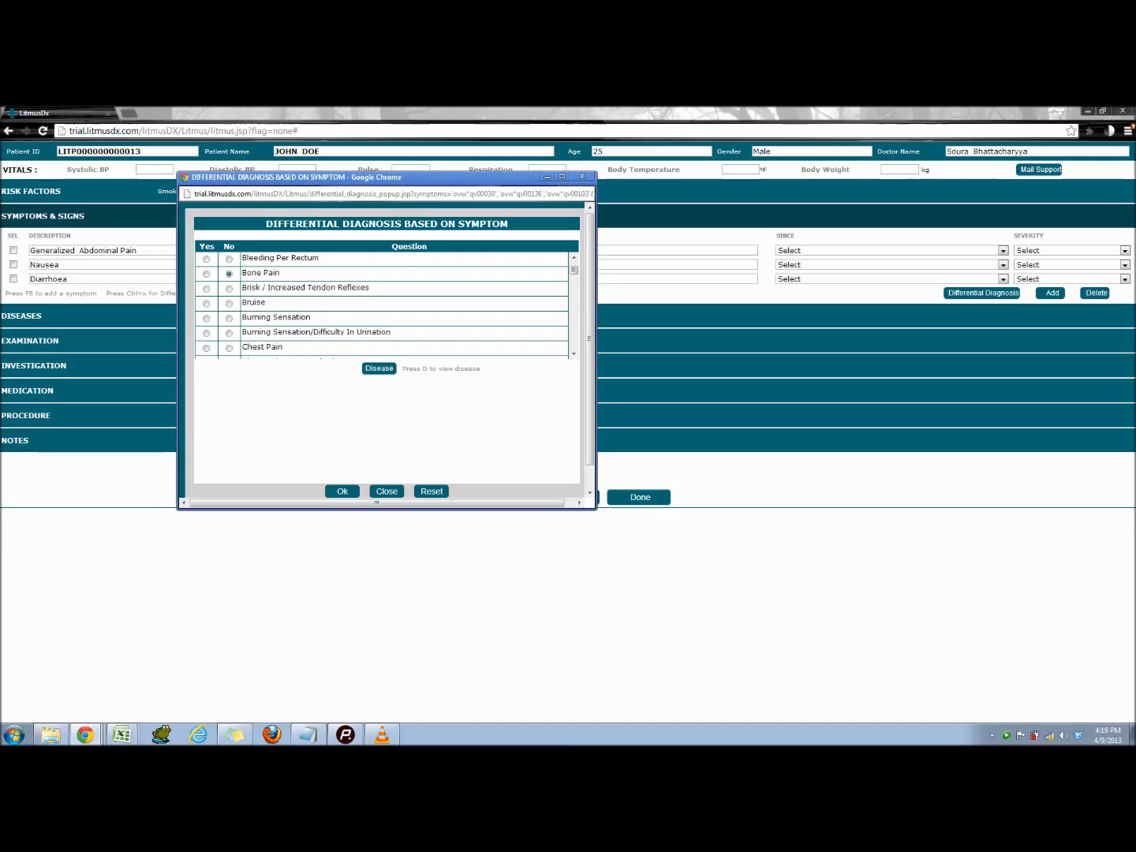
click(229, 302)
- List the candidate diseases for the answered symptoms, select Irritable Bowel Syndrome and Viral Gastroenteritis, and add them to the consultation
key(d)
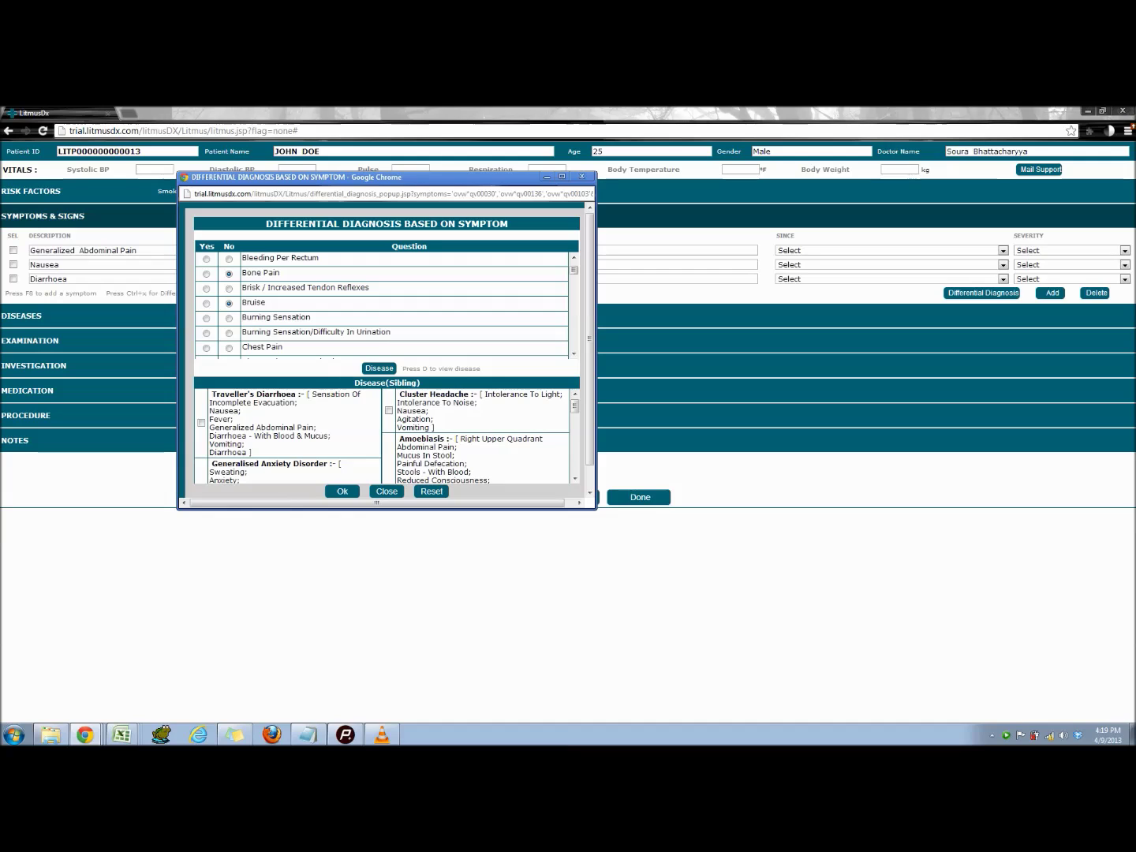
scroll(382, 436, down, 5)
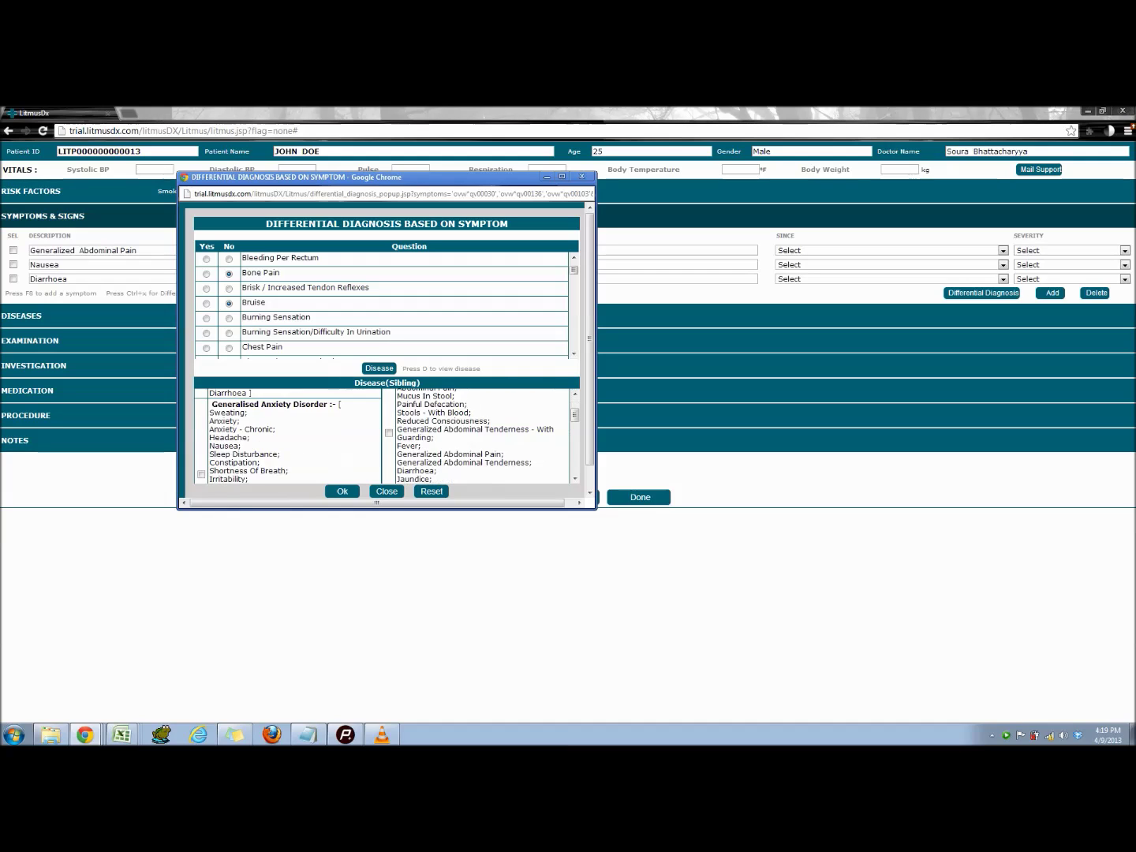
scroll(386, 436, down, 2)
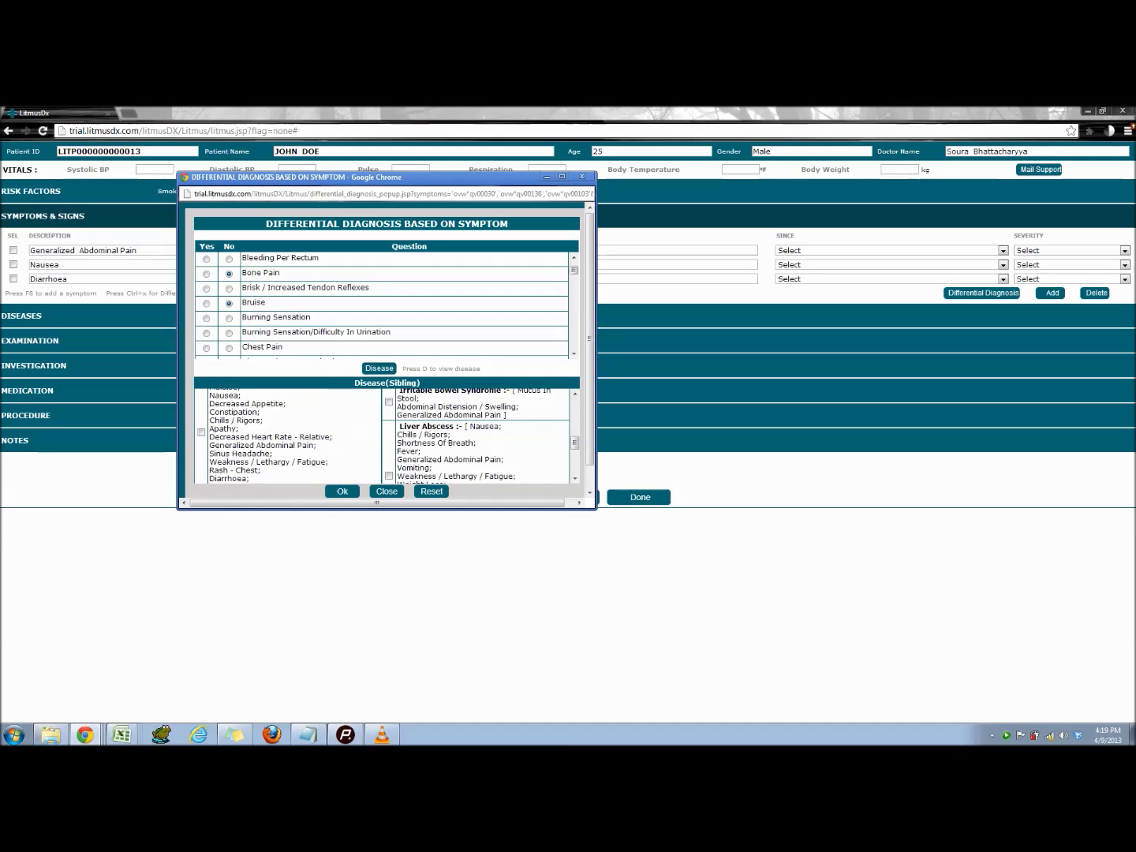
scroll(382, 435, down, 6)
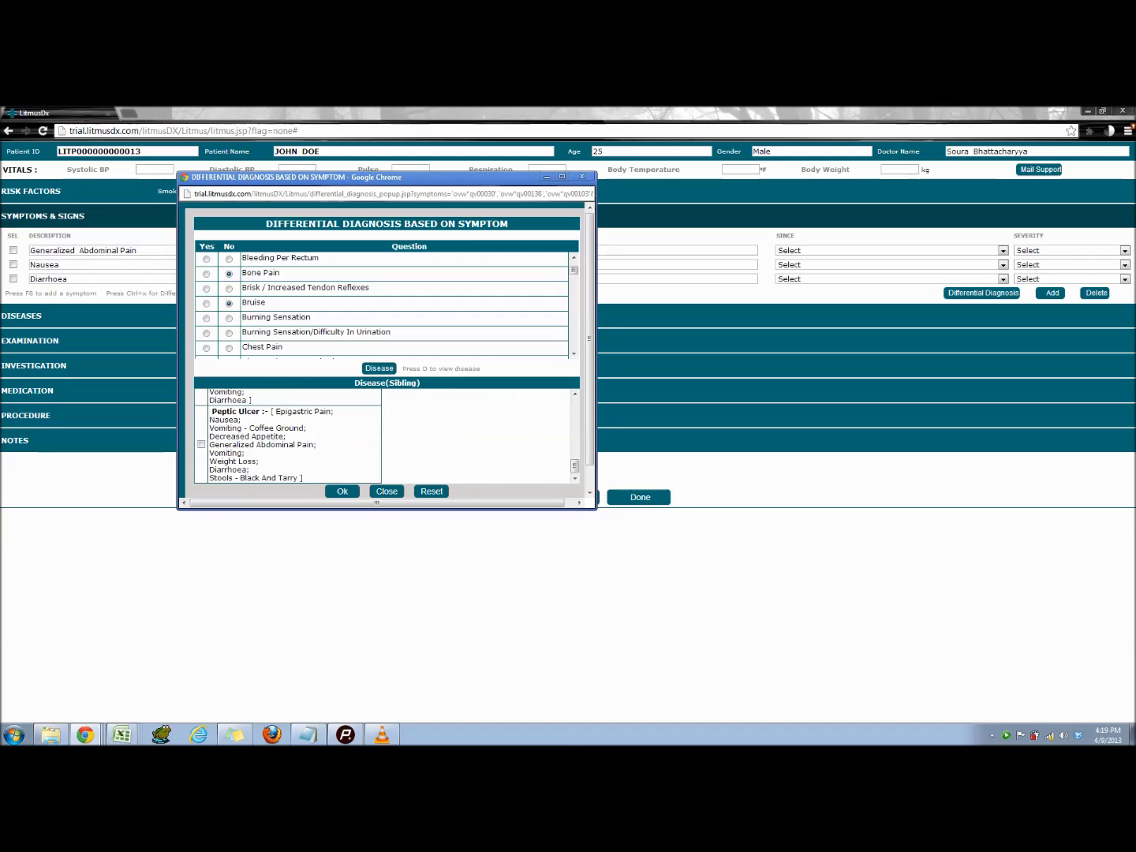
scroll(387, 410, up, 10)
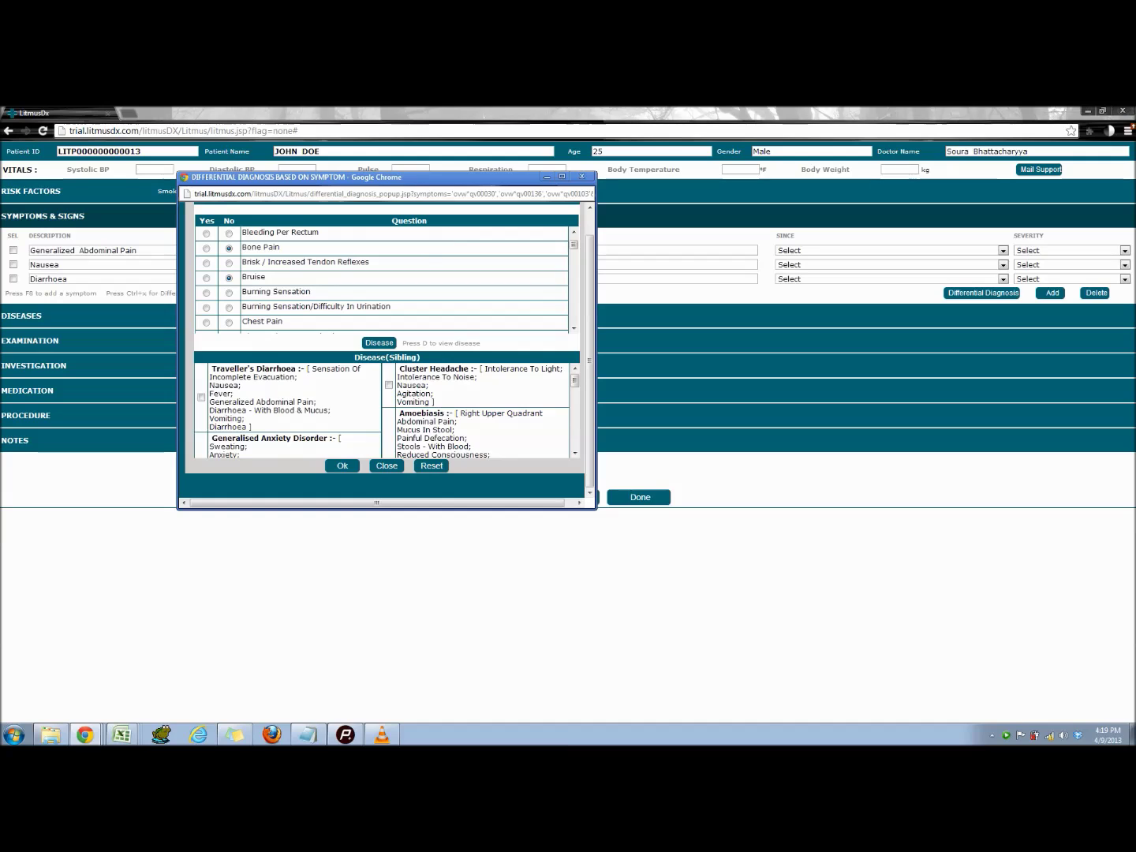
scroll(387, 410, down, 6)
scroll(387, 410, up, 2)
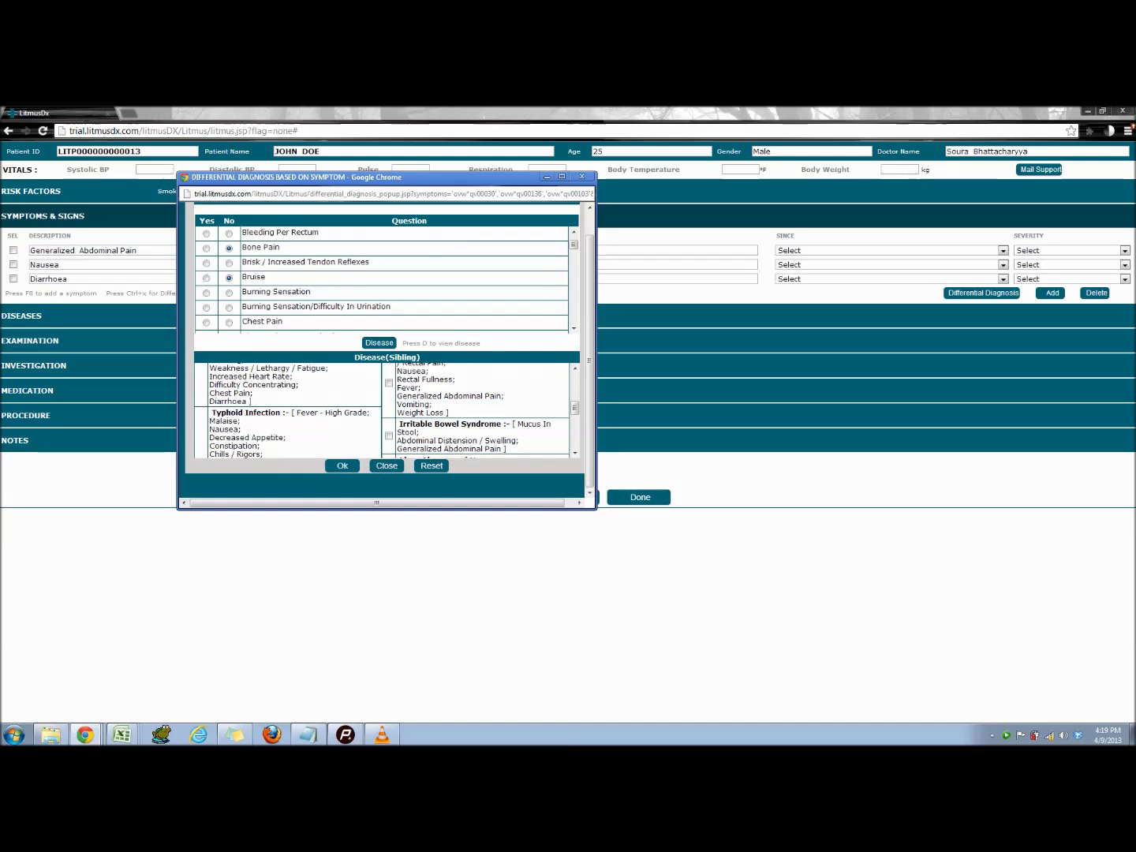
scroll(386, 410, down, 5)
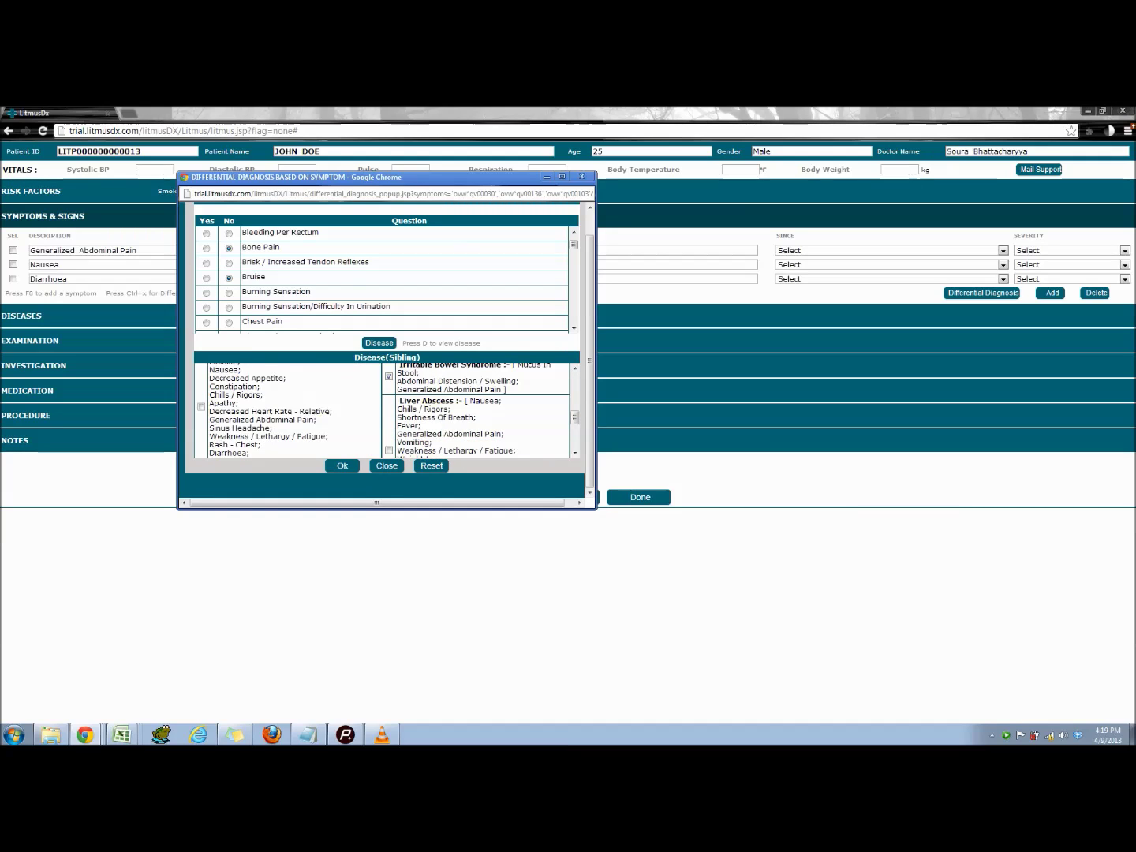
scroll(387, 409, up, 2)
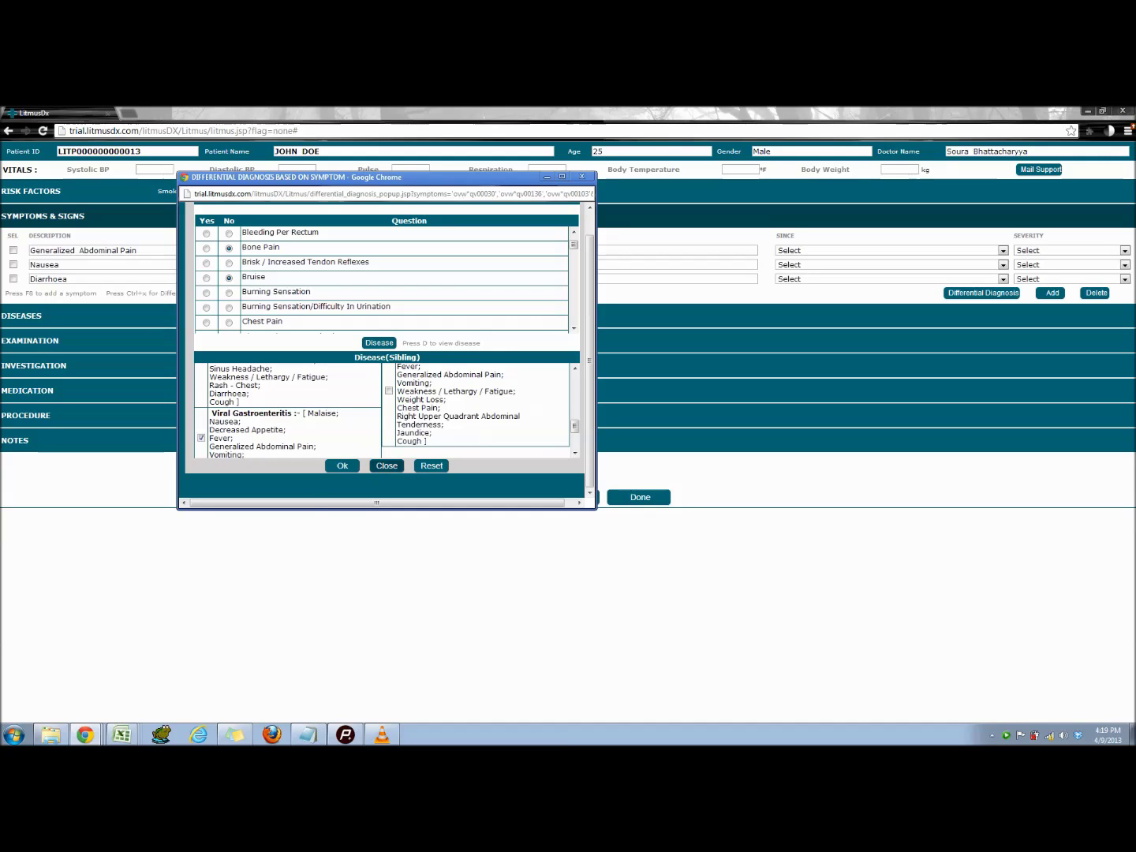
click(341, 466)
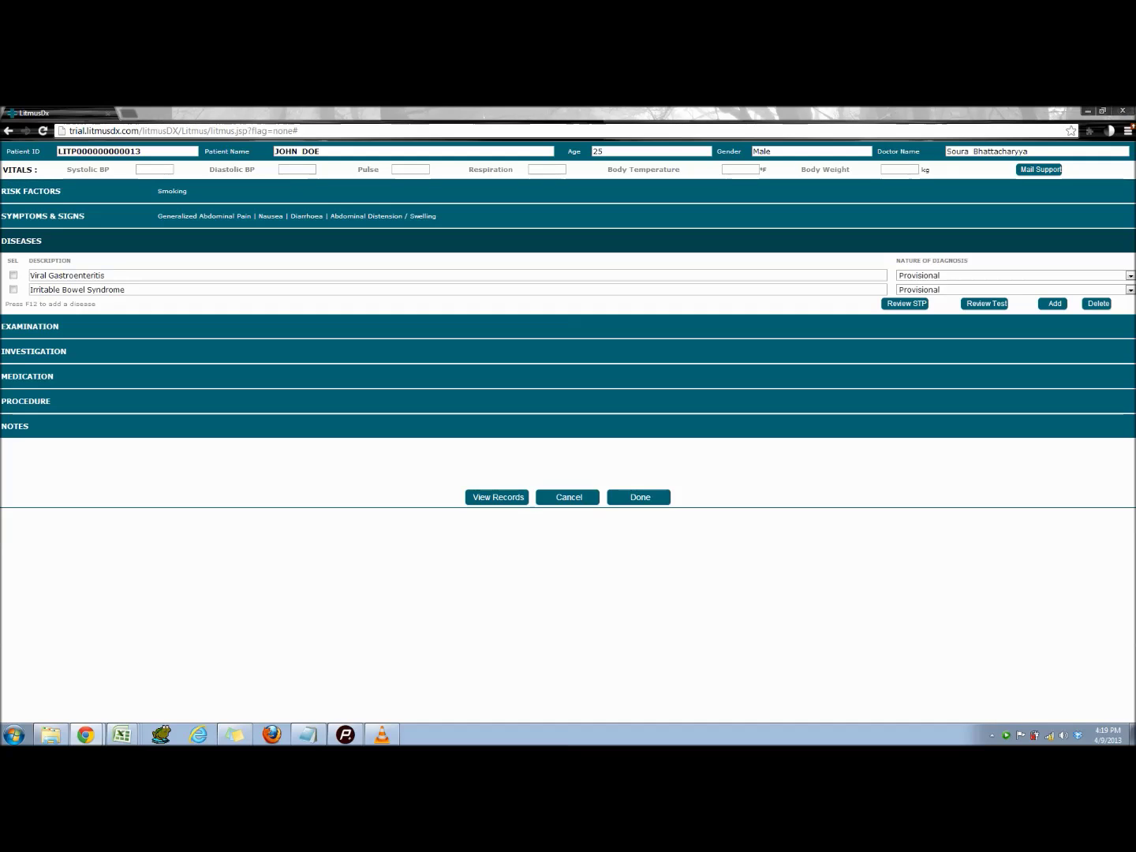
- Add a fifth entry under Symptoms & Signs with the description "improper behavior"
click(43, 216)
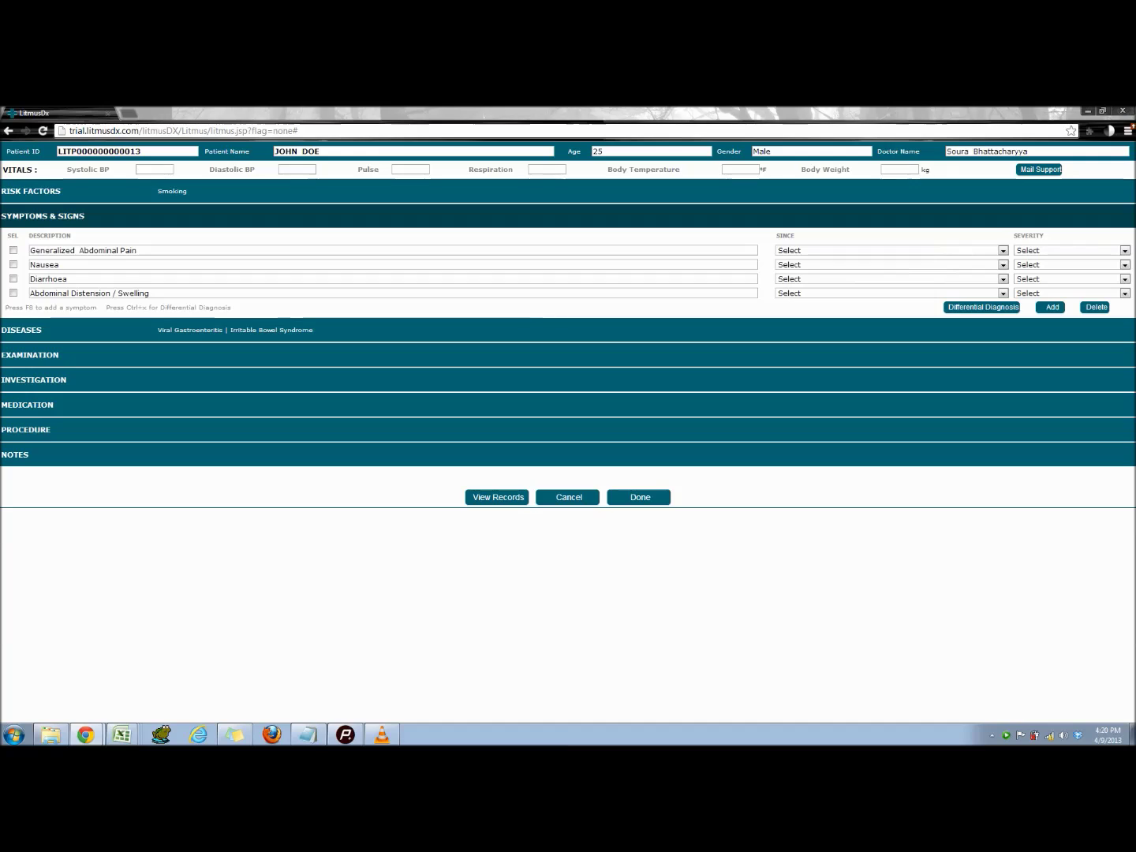
click(1052, 307)
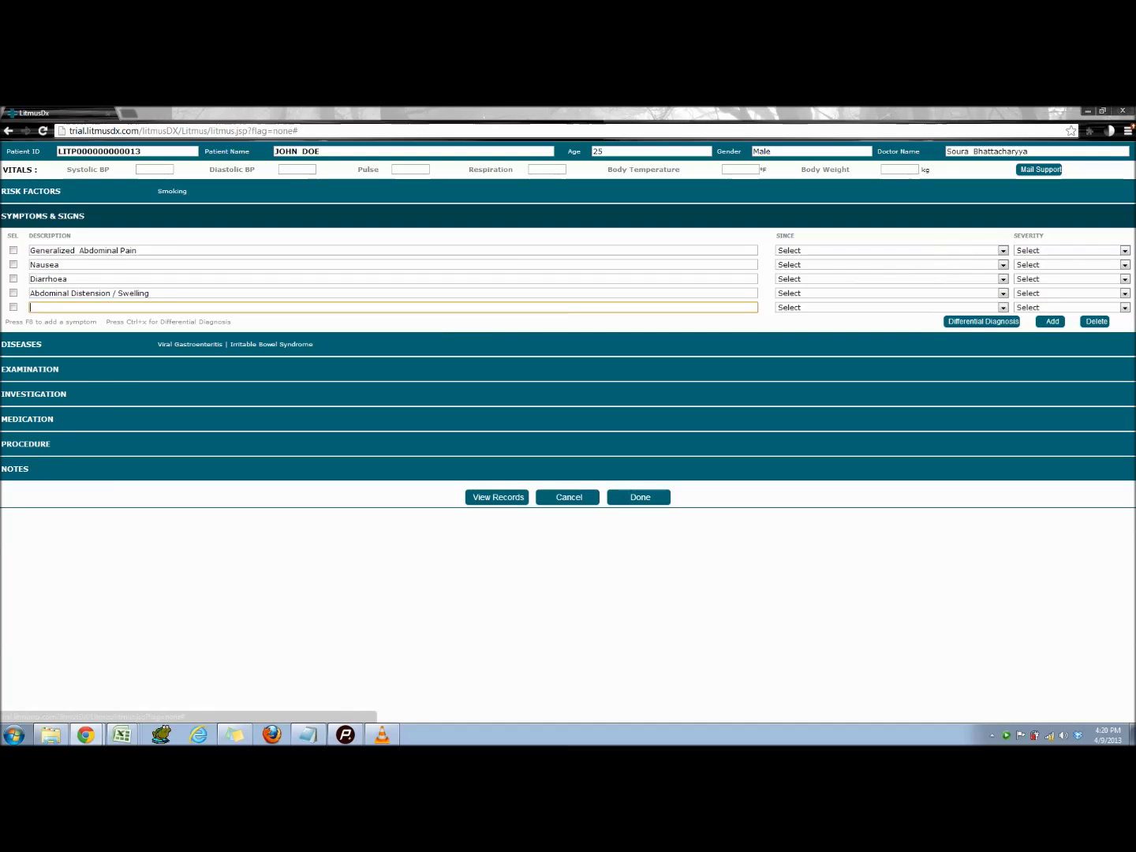
text(improp)
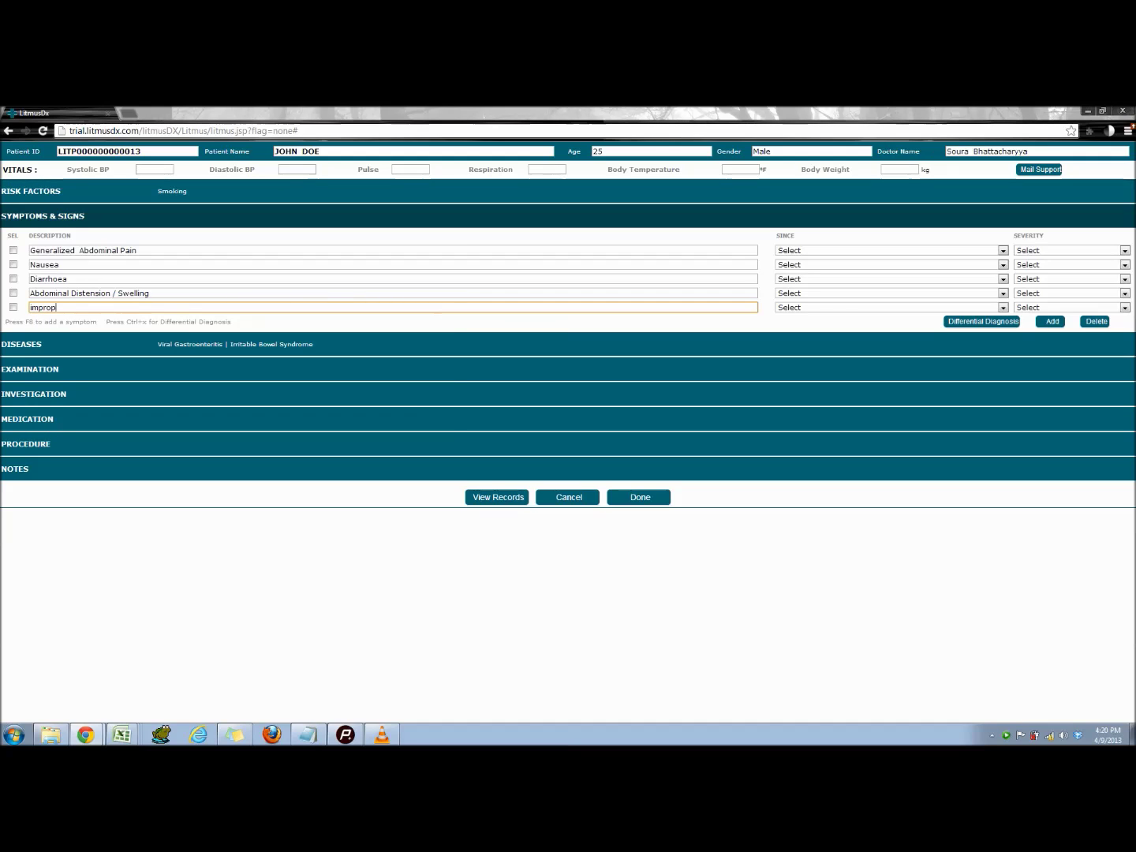
text(er behavior)
key(ctrl+x)
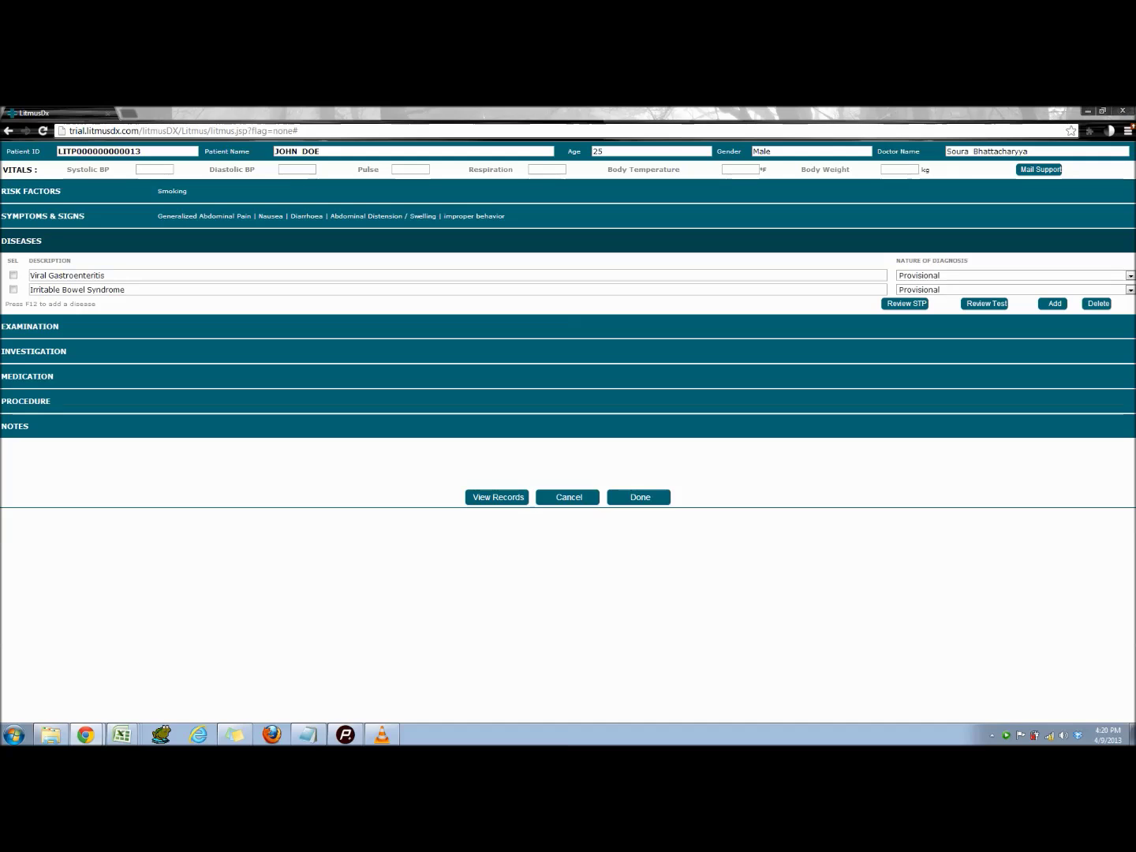
- From the Irritable Bowel Syndrome treatment protocol, prescribe amitriptyline under the diarrhoea-predominant with pain or bloating (tricyclic antidepressants) regimen
click(905, 304)
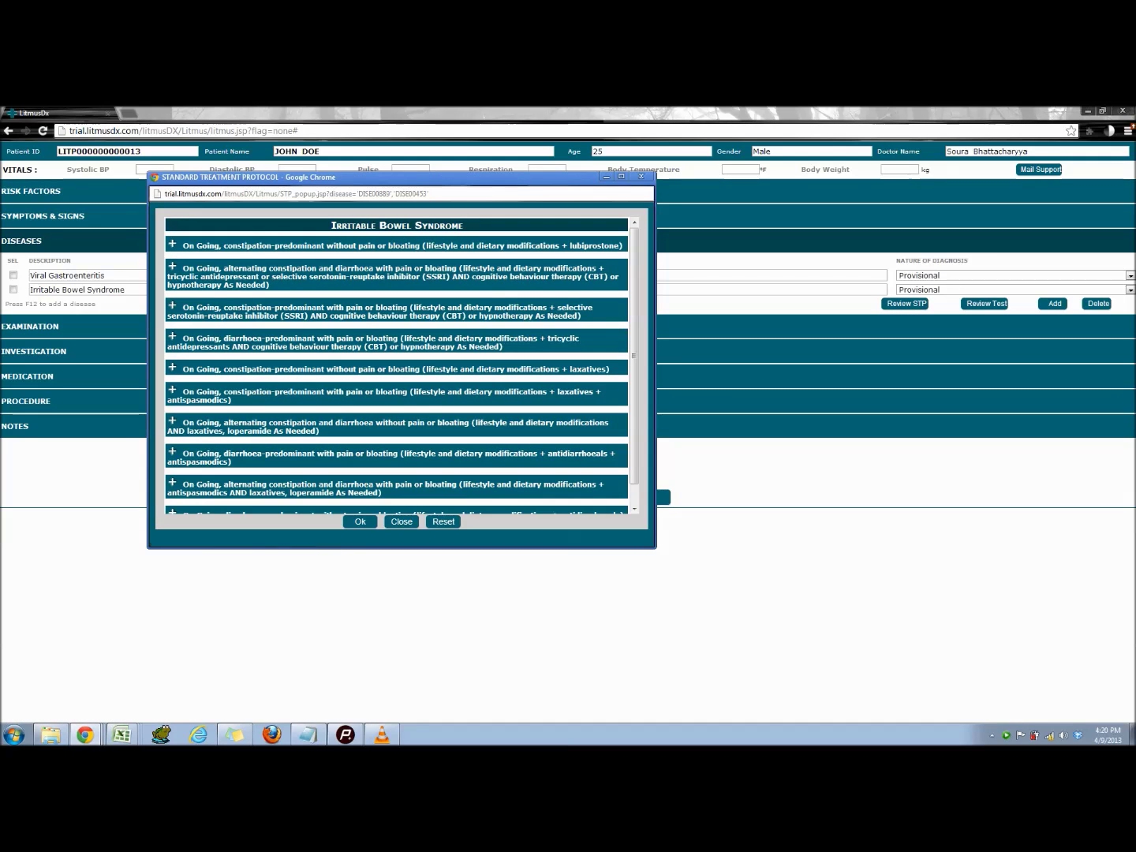
scroll(397, 366, down, 1)
scroll(397, 367, up, 1)
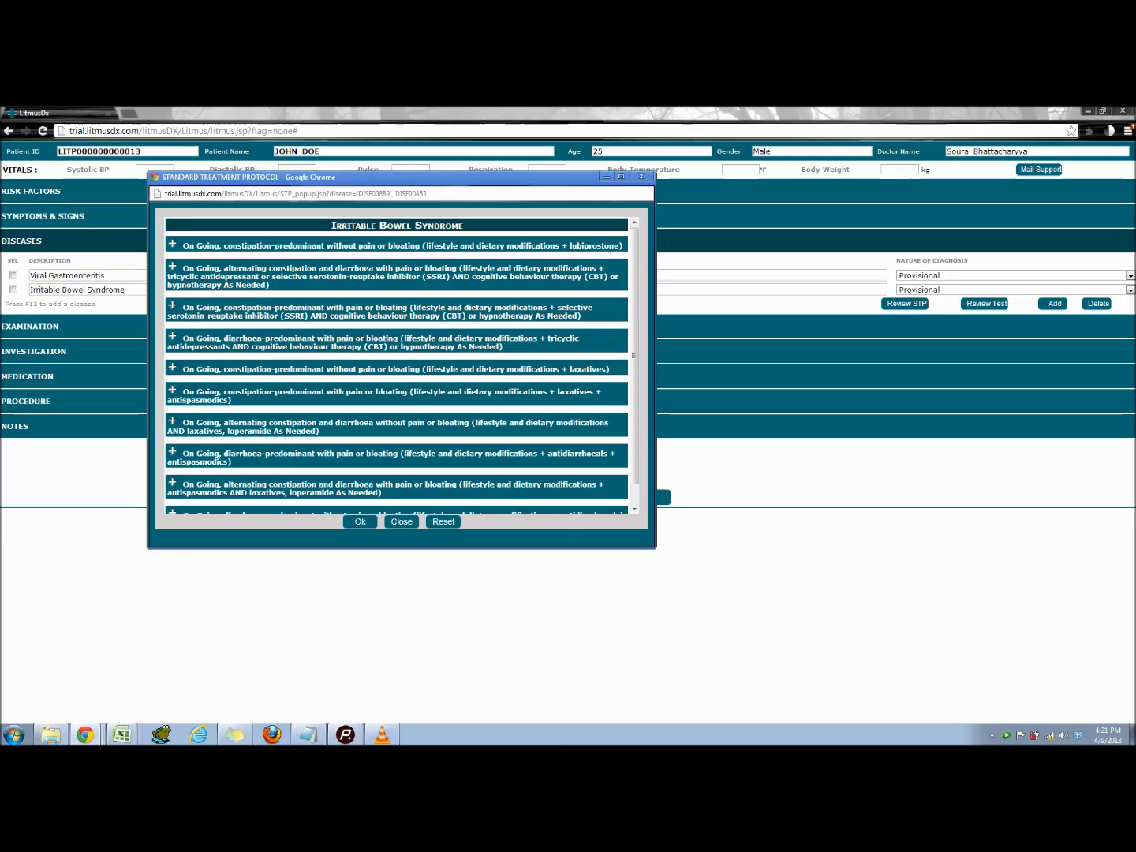
click(172, 338)
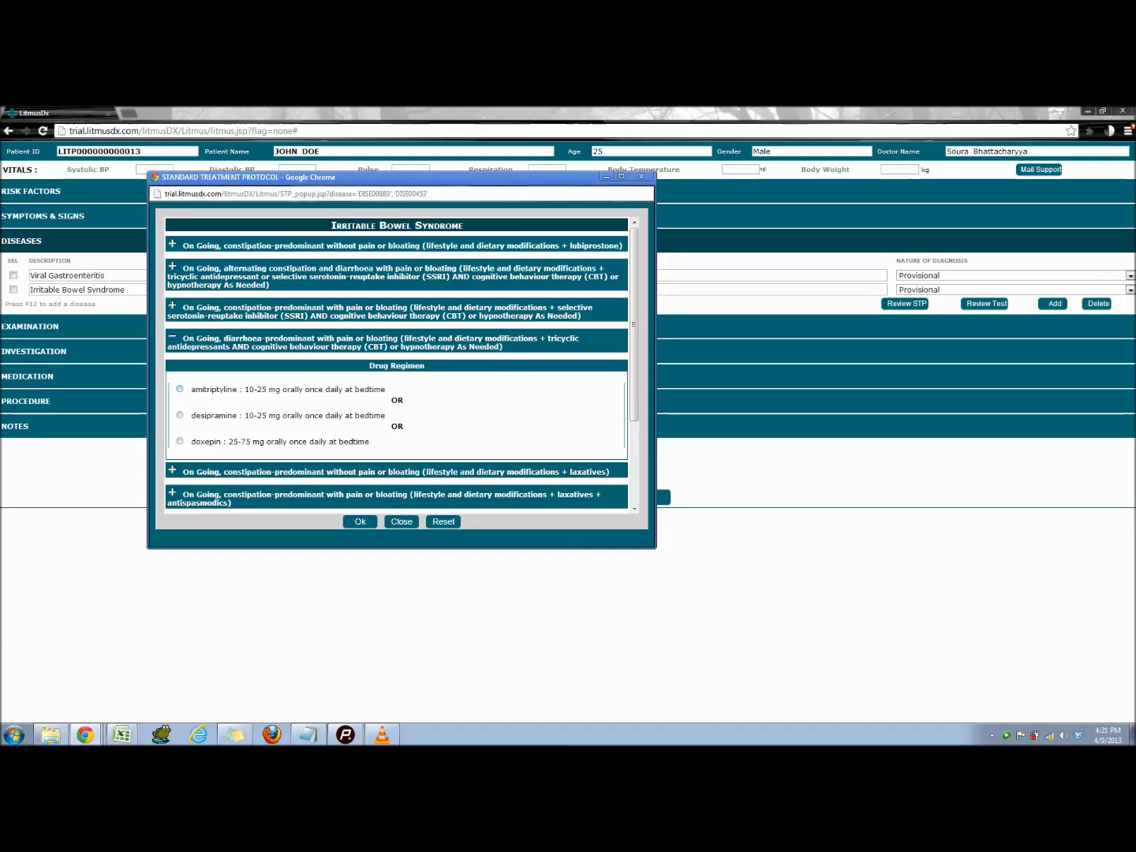
click(359, 522)
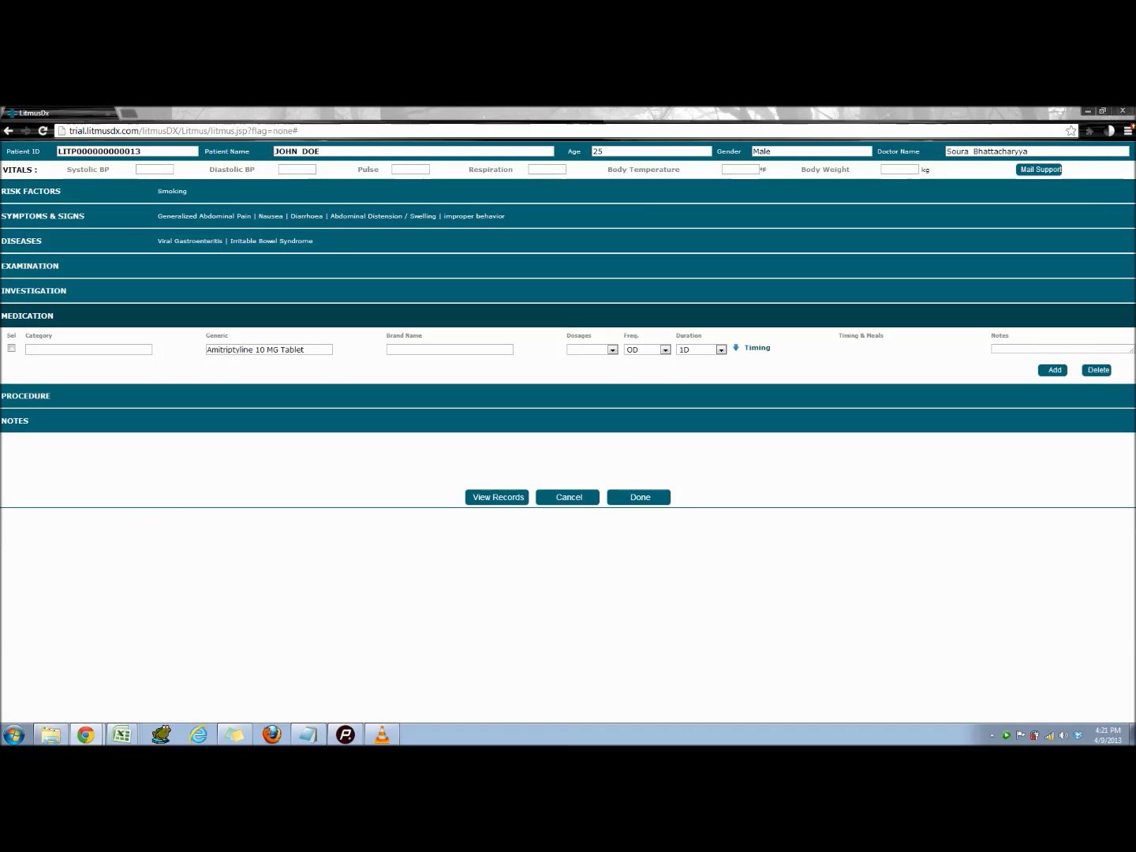
- Set the brand name of the Amitriptyline medication to AMITRYN 10MG TAB
click(450, 349)
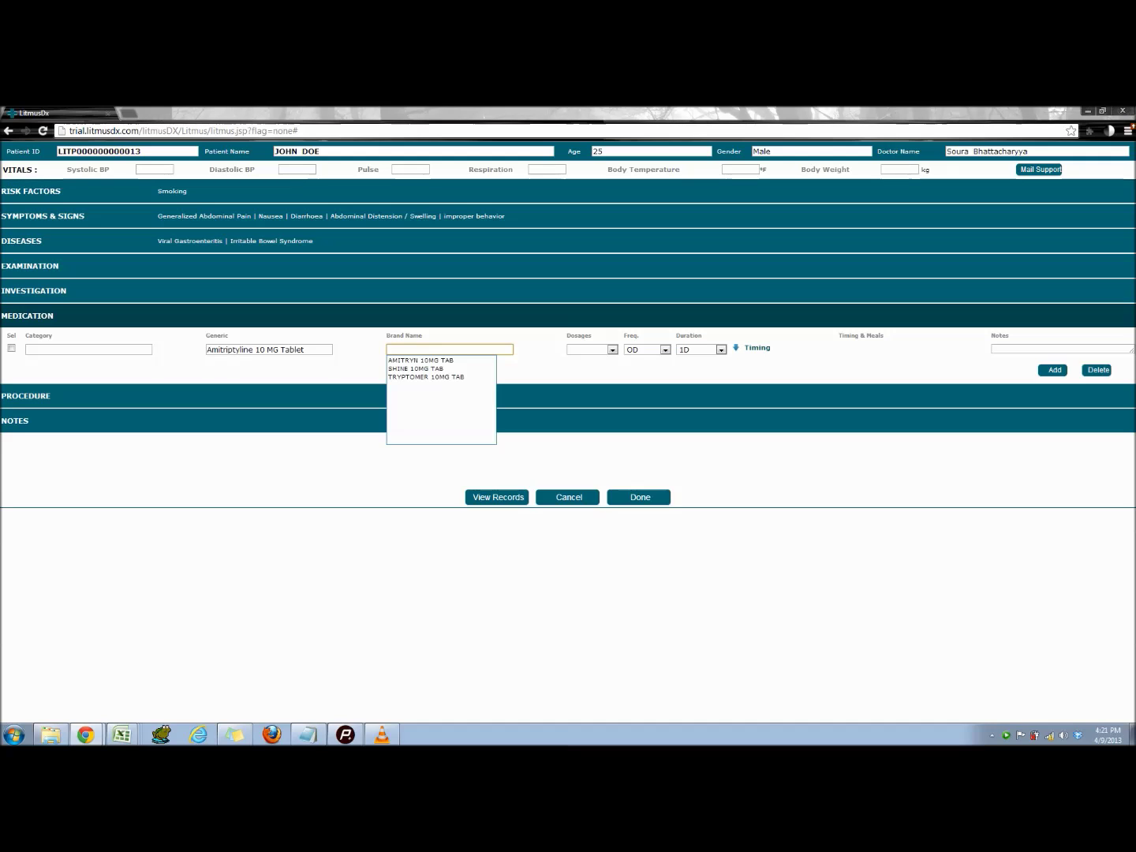
key(Down)
key(Tab)
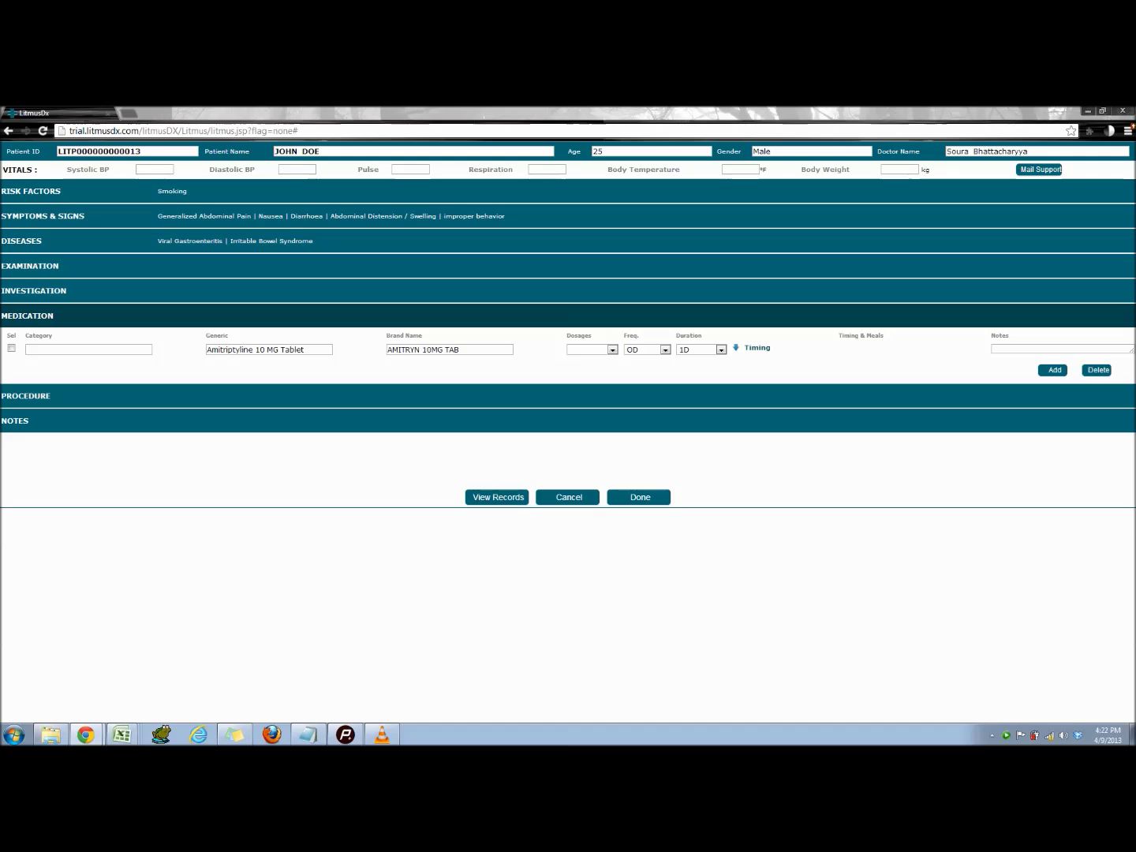
- Set the Amitriptyline dosage to 1, frequency to BD and duration to 4D, with timing After Breakfast and After Dinner
click(755, 347)
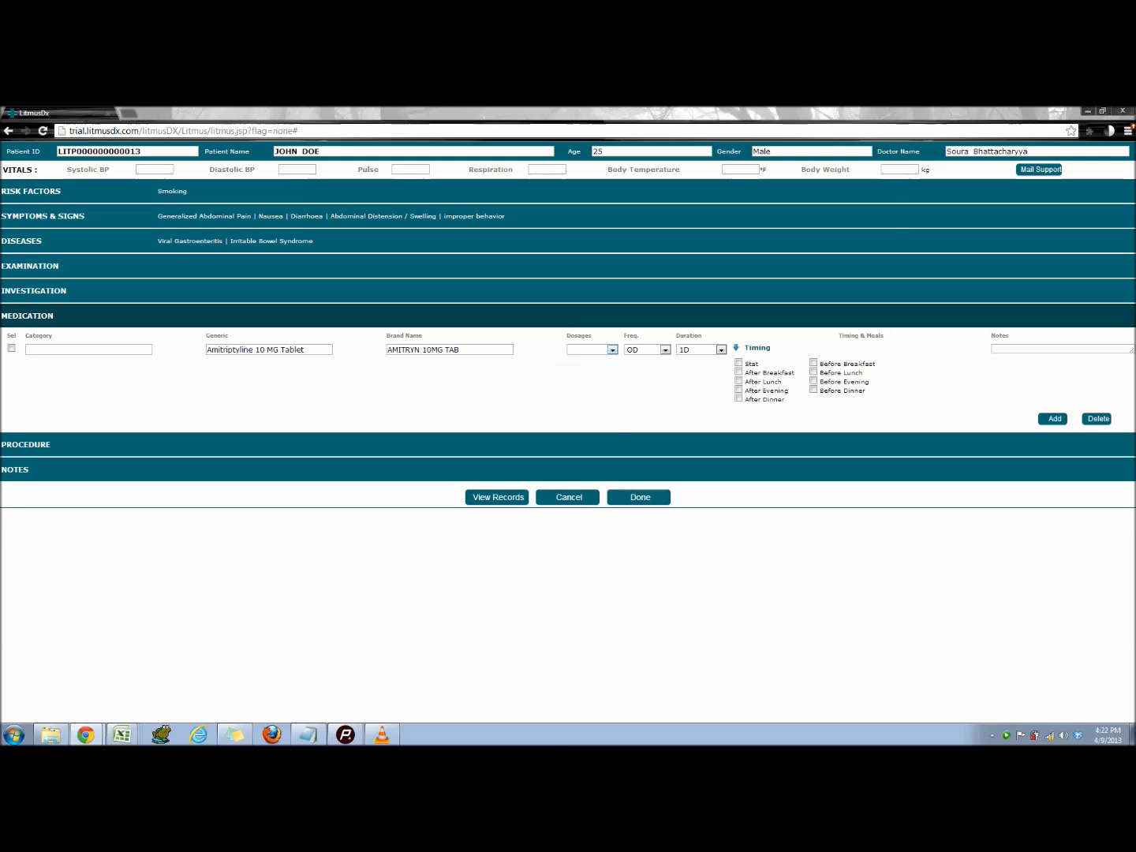
click(612, 350)
click(588, 368)
click(664, 350)
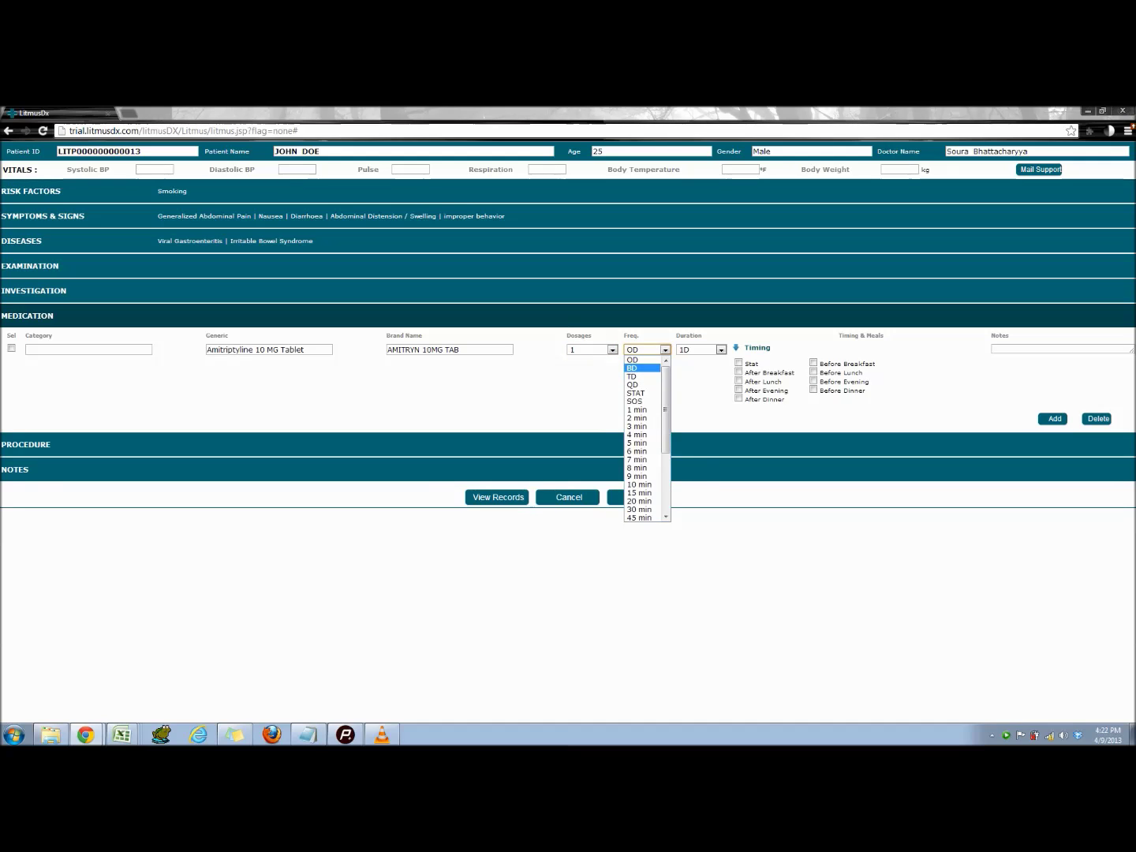
click(631, 367)
click(721, 351)
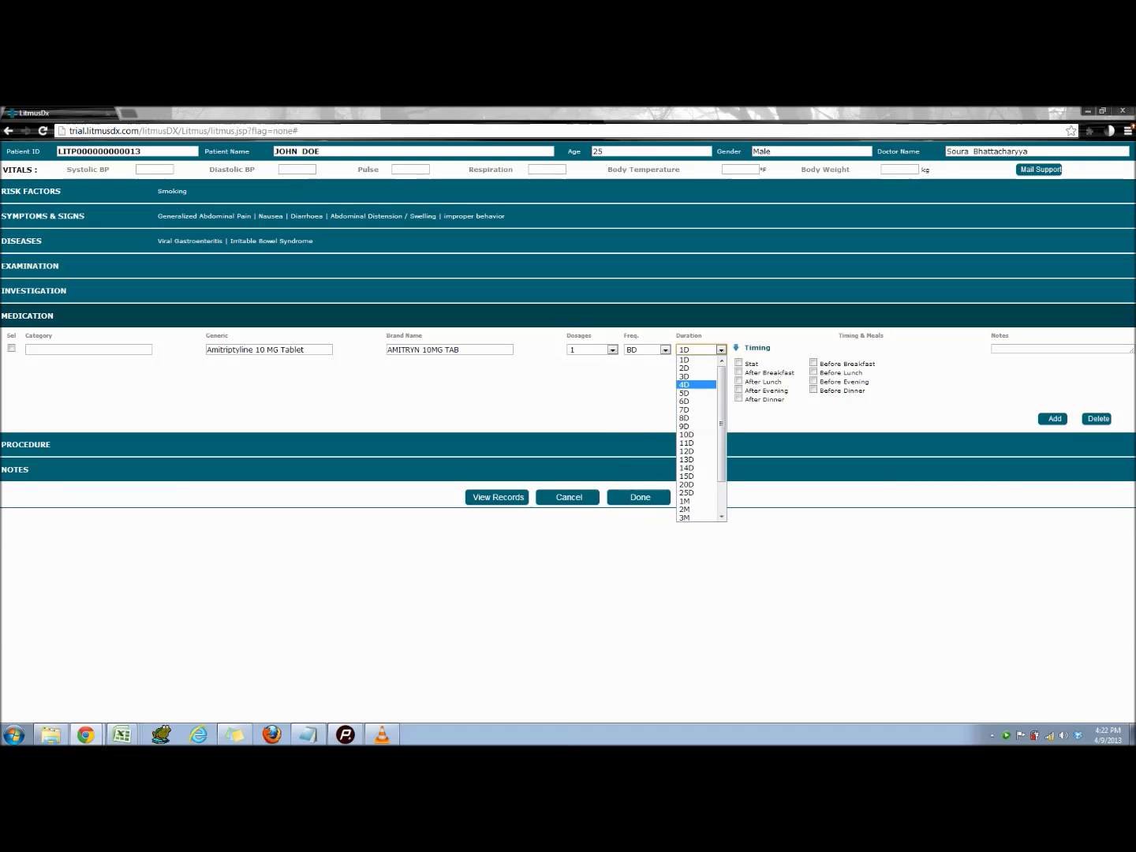
click(686, 384)
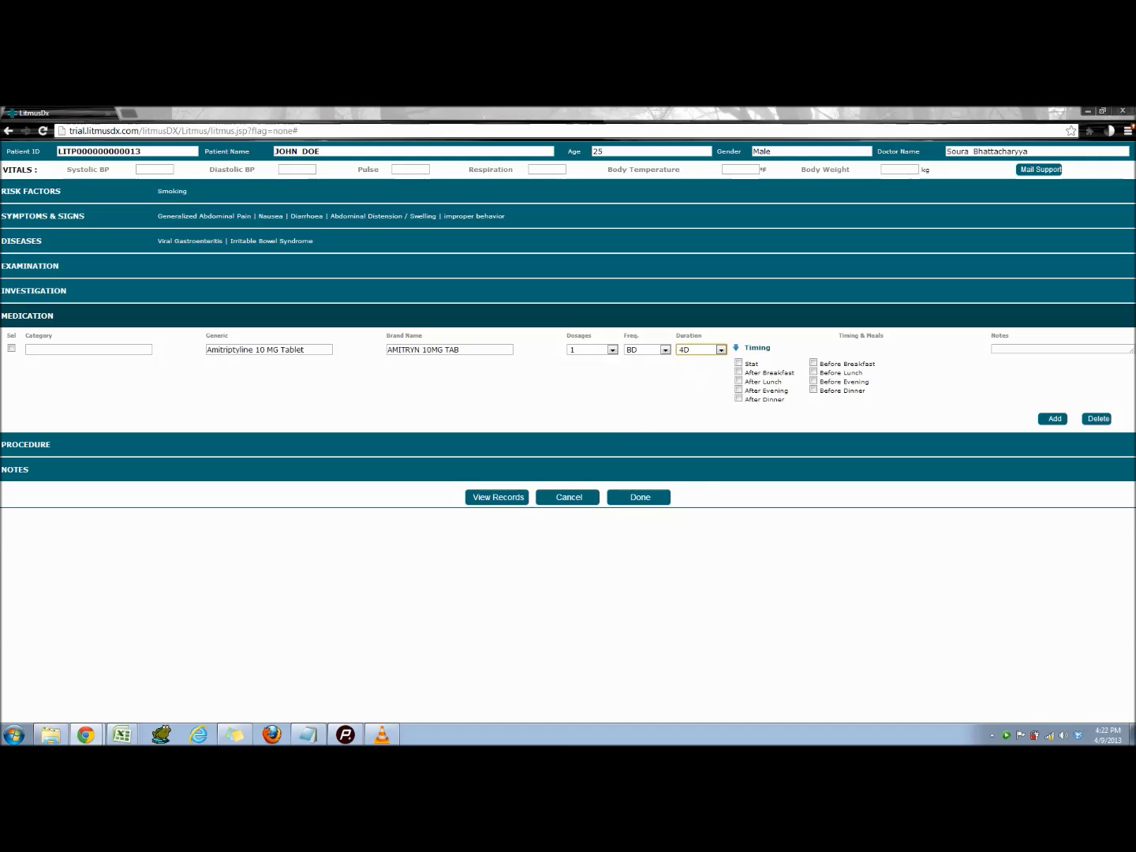
click(739, 373)
click(739, 398)
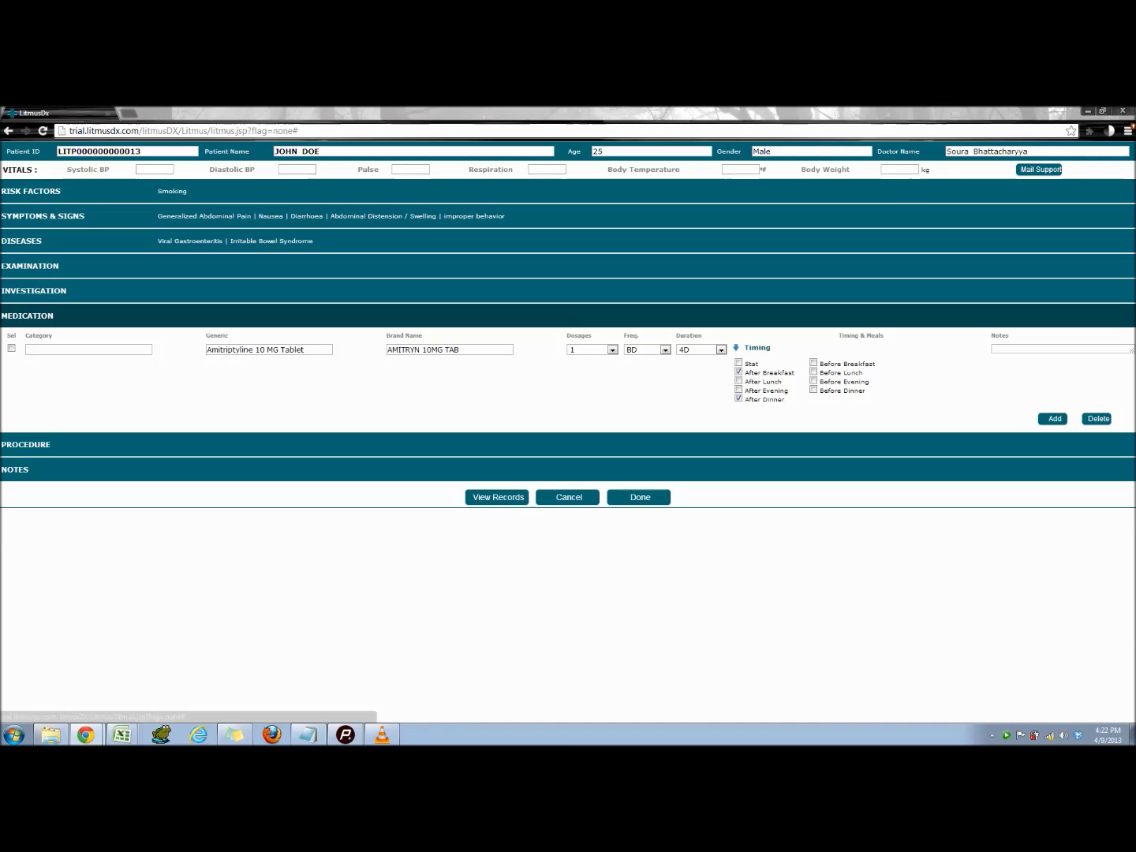
- Choose Bone Grafting as the planned procedure in the Procedure section
click(25, 443)
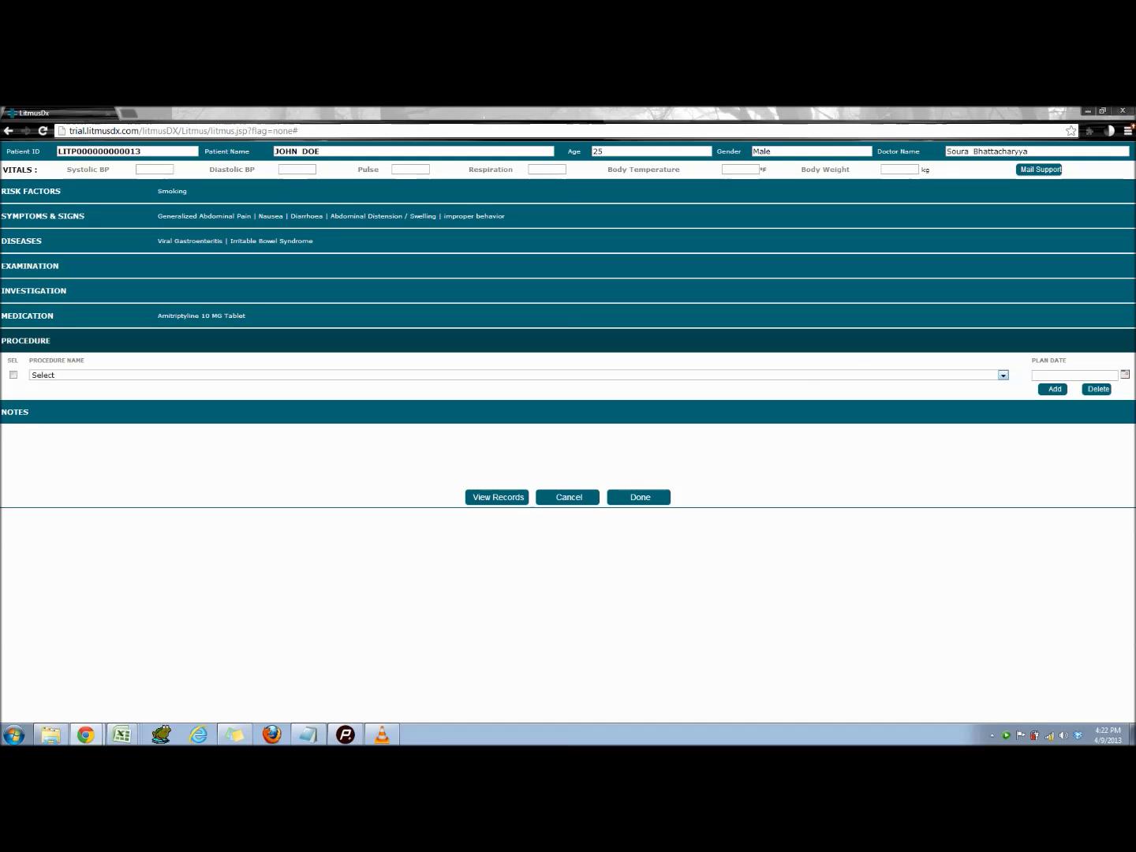
click(1003, 374)
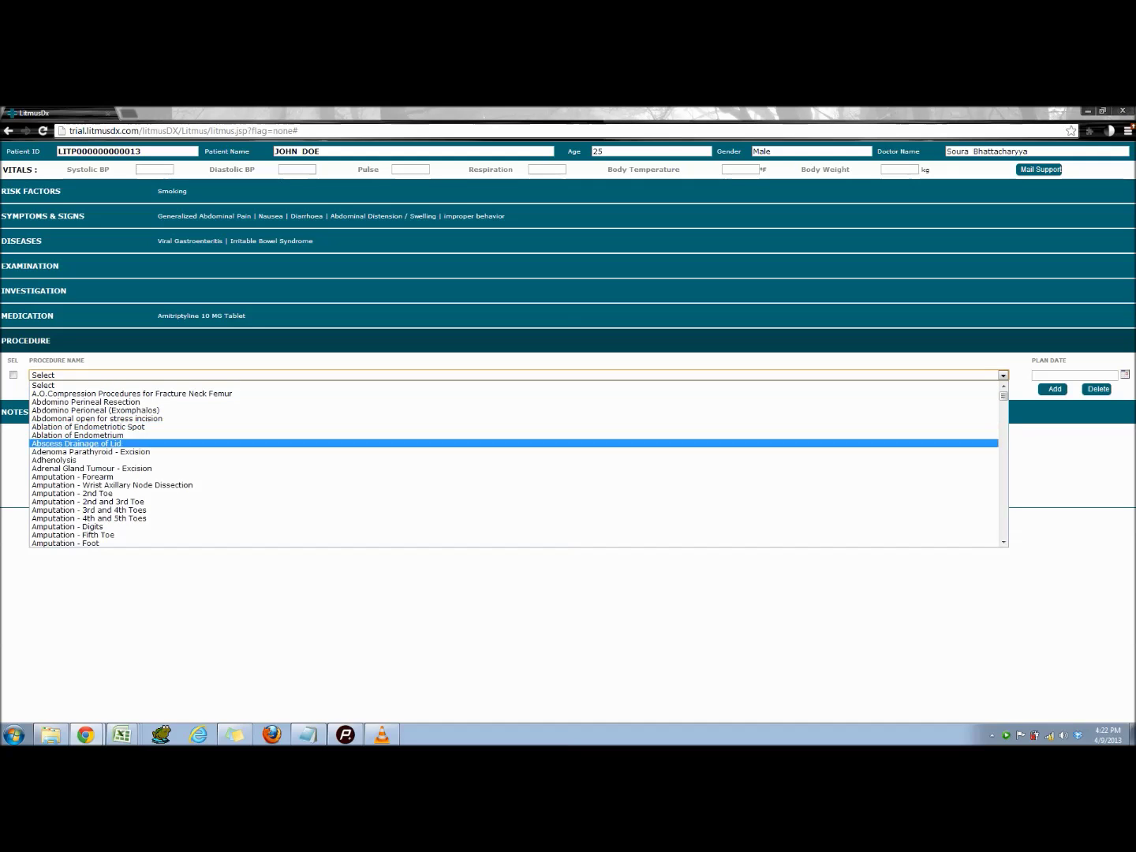
scroll(512, 464, down, 5)
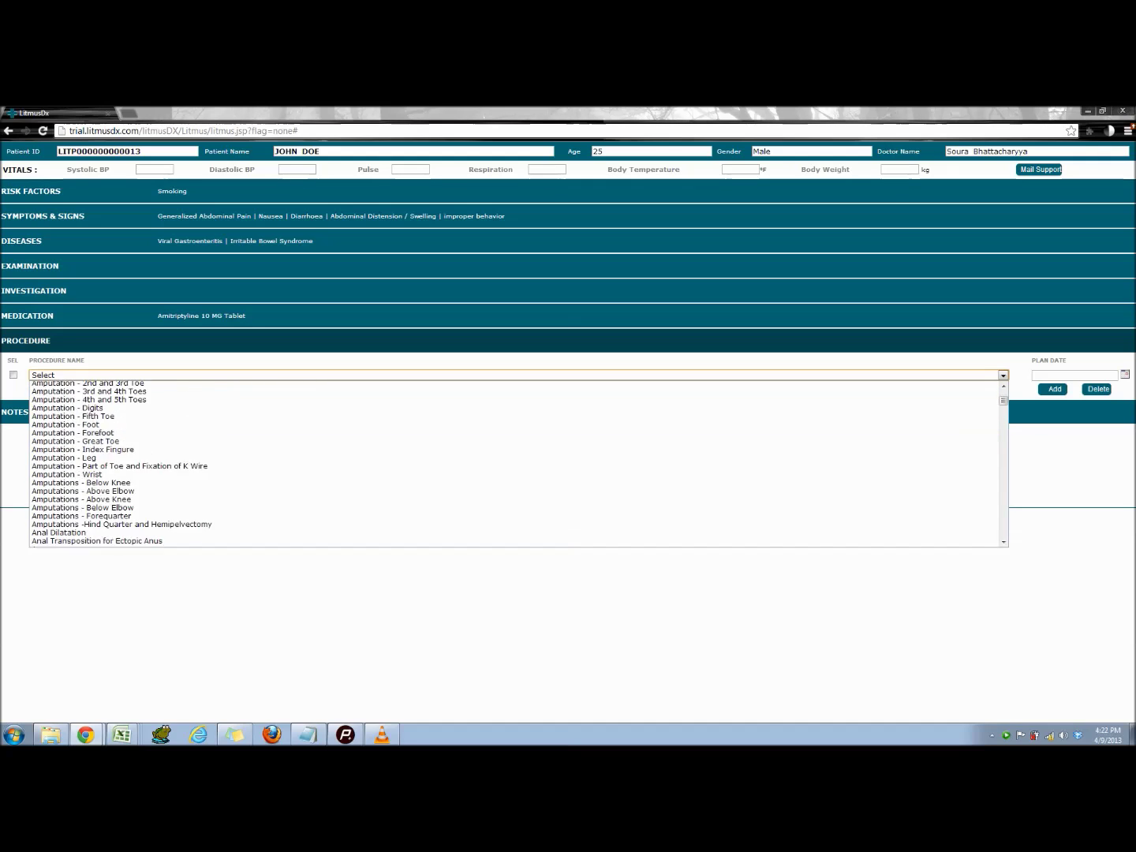
scroll(512, 464, down, 5)
scroll(513, 464, down, 5)
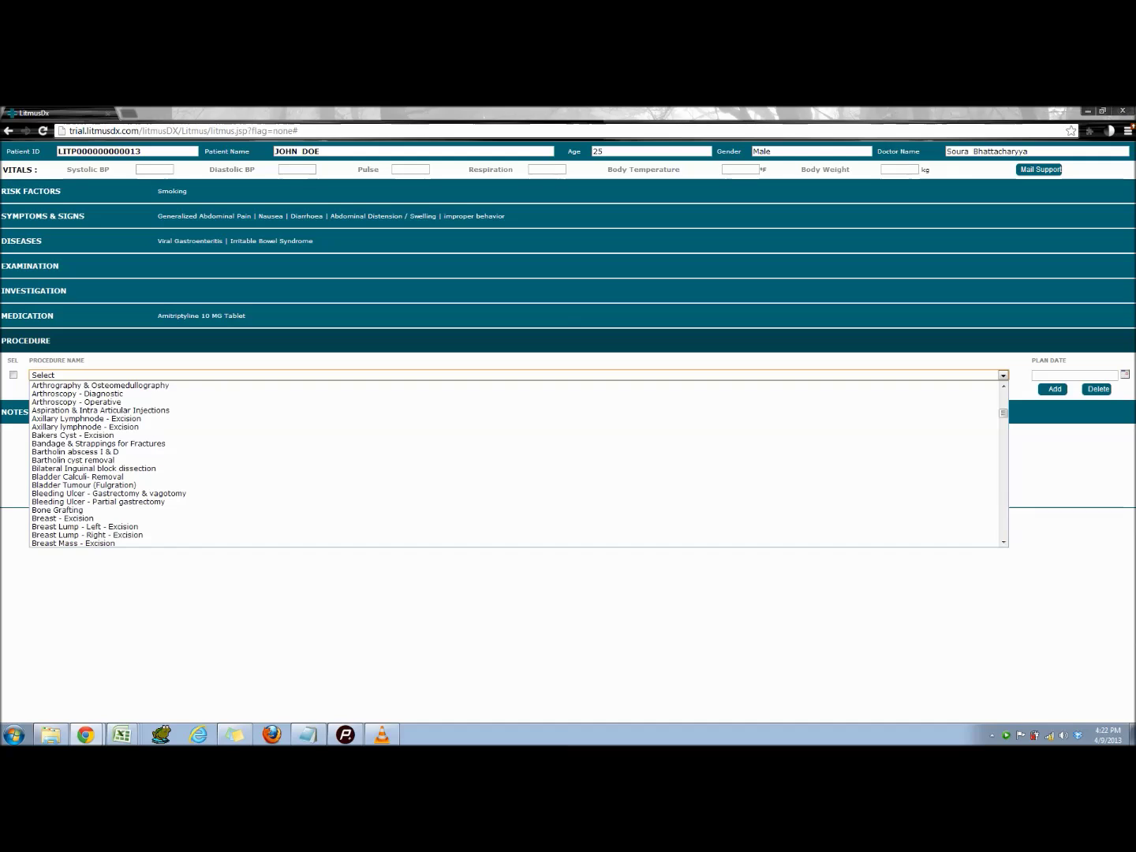
click(513, 509)
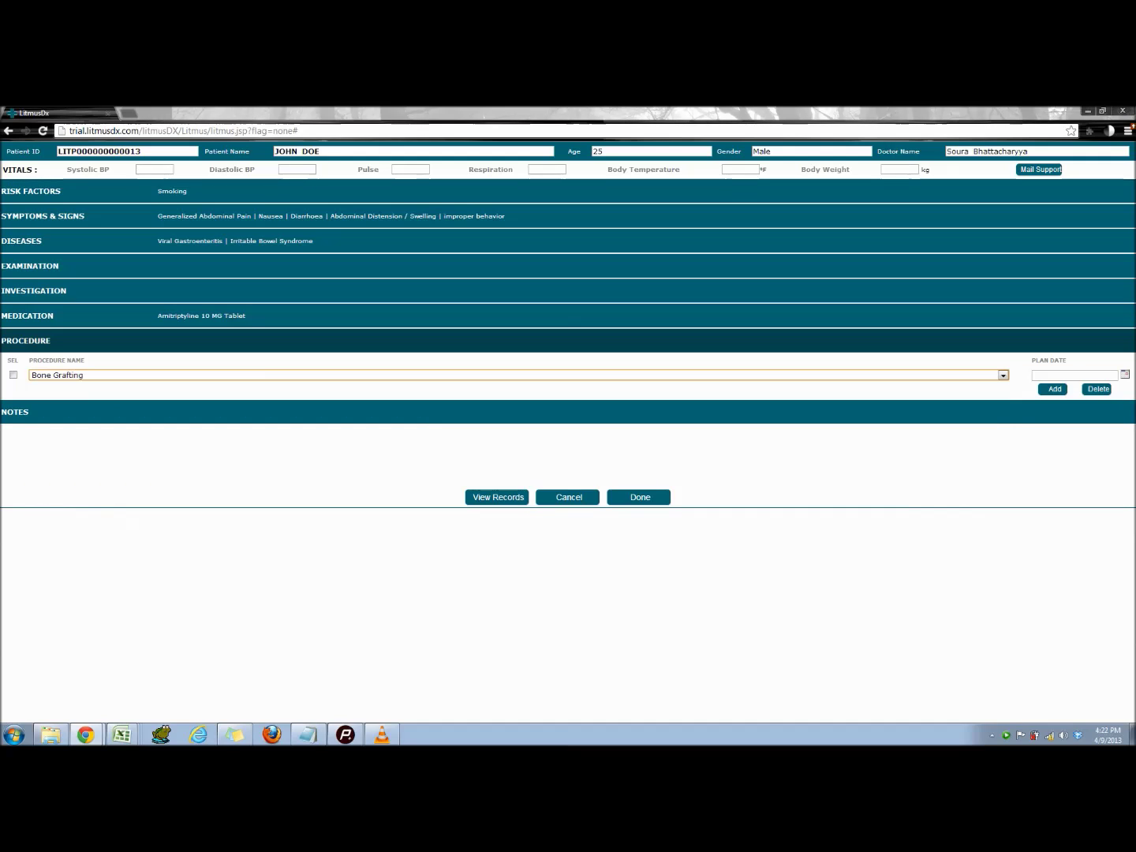
- Set the plan date of the Bone Grafting procedure to 25/04/2013
click(1075, 374)
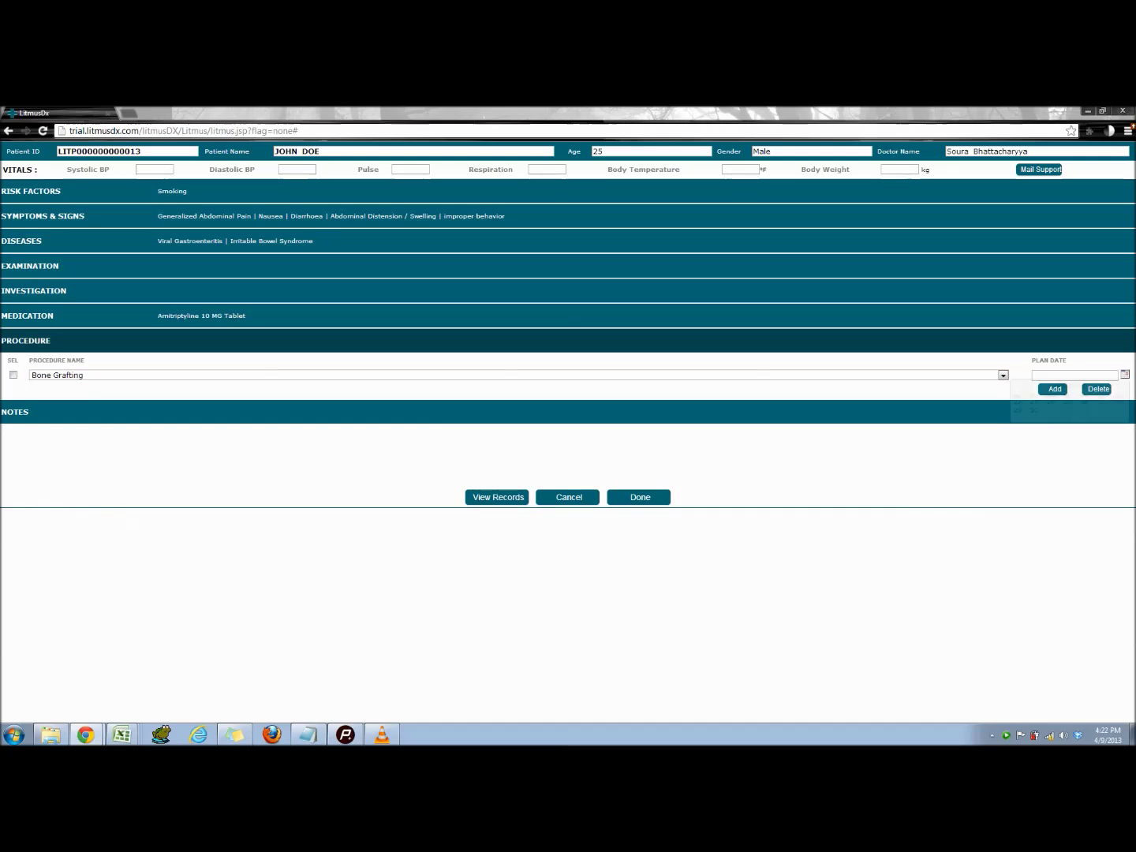
click(1087, 419)
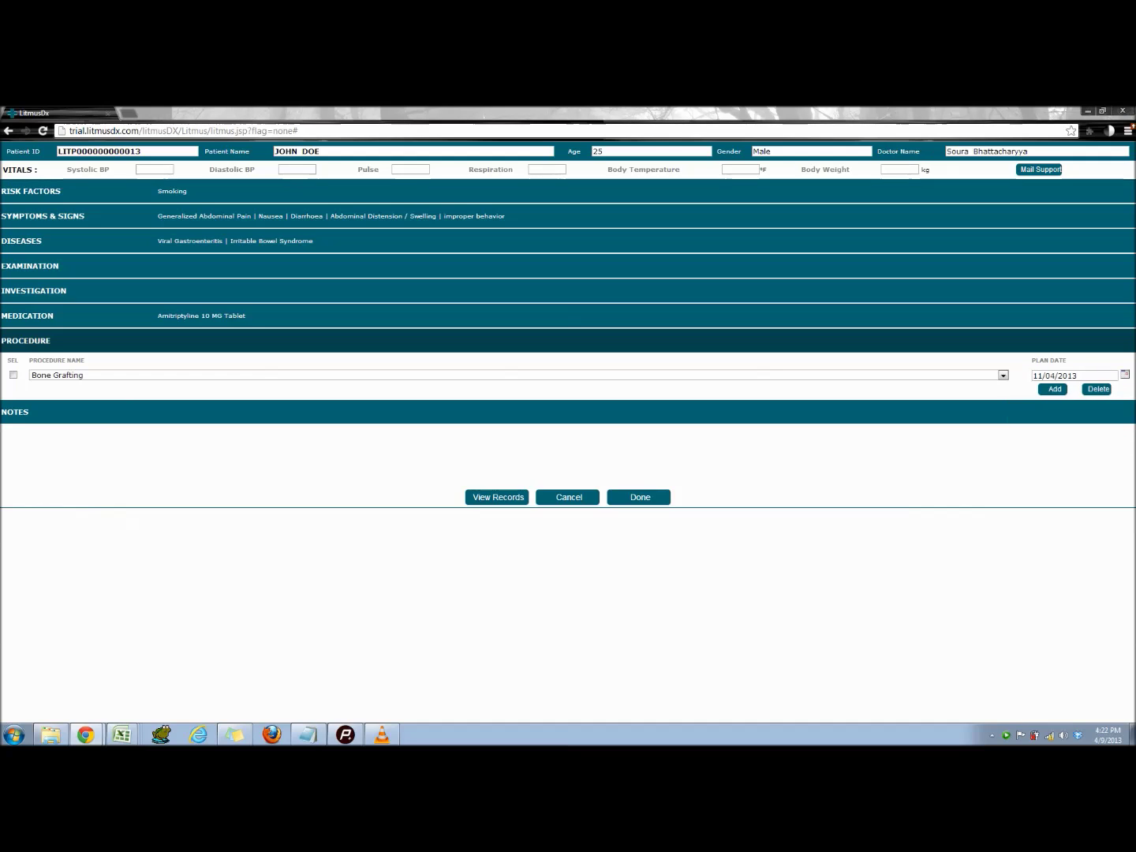
click(1124, 374)
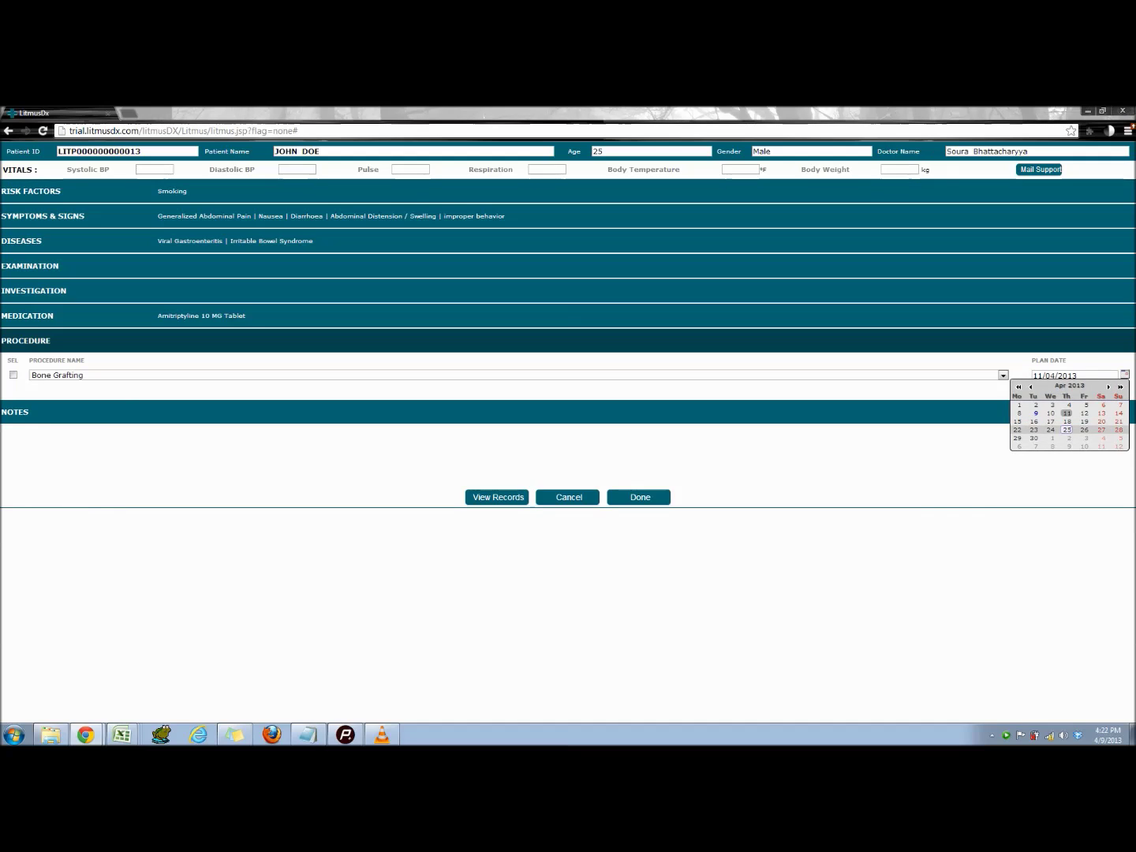
click(1067, 430)
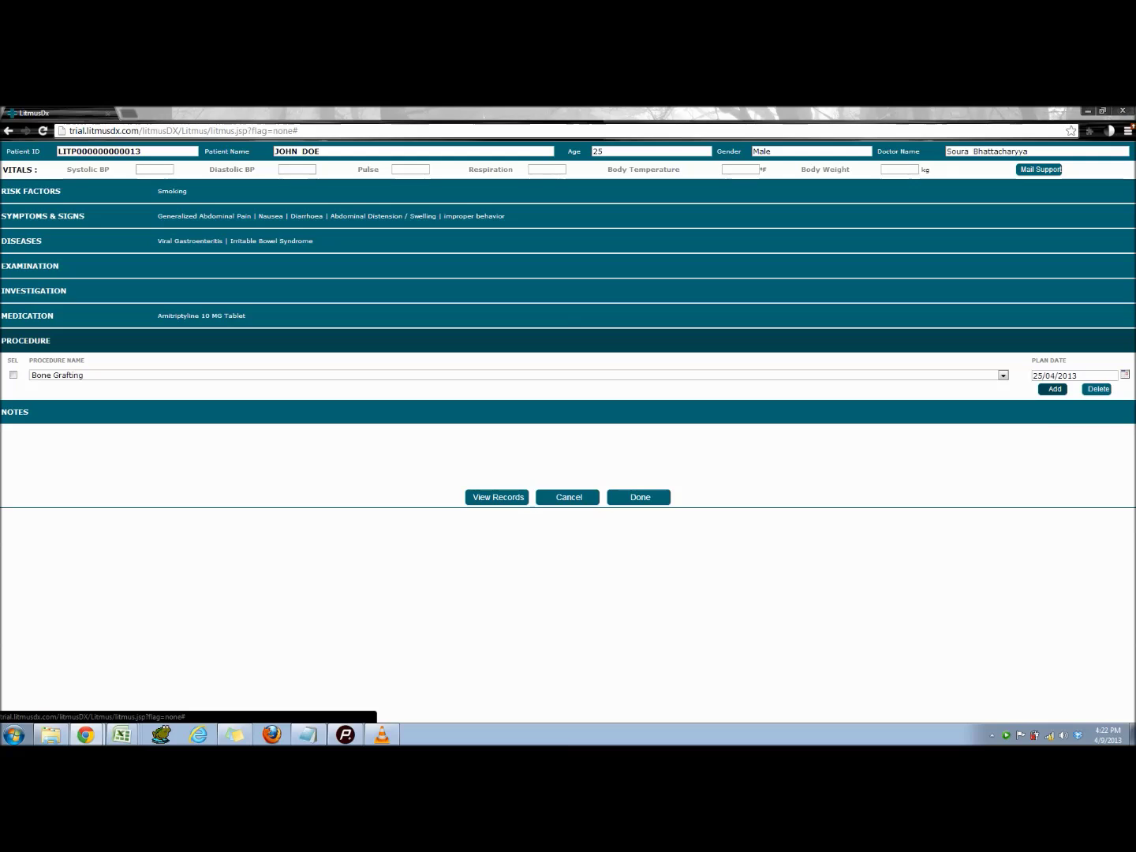
- View the Notes section and the body weight vital, and reopen the Diseases section
click(552, 412)
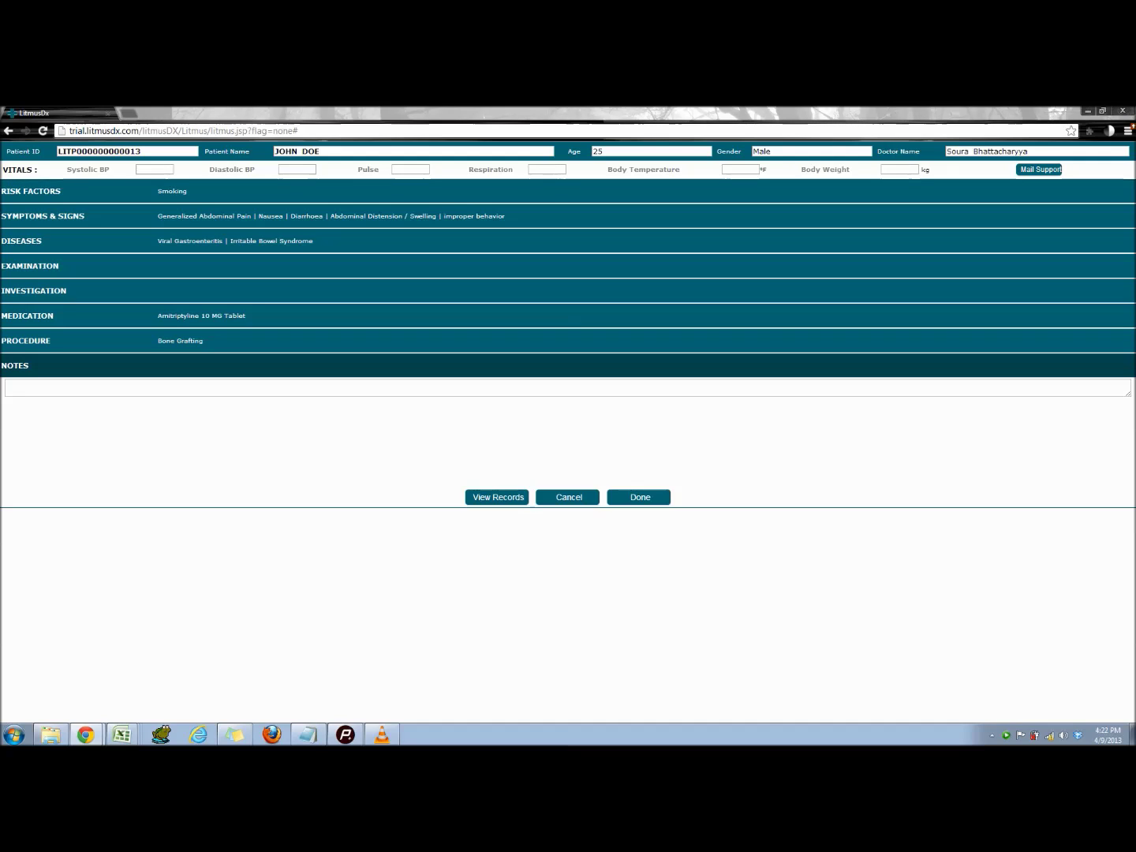
click(898, 169)
click(946, 241)
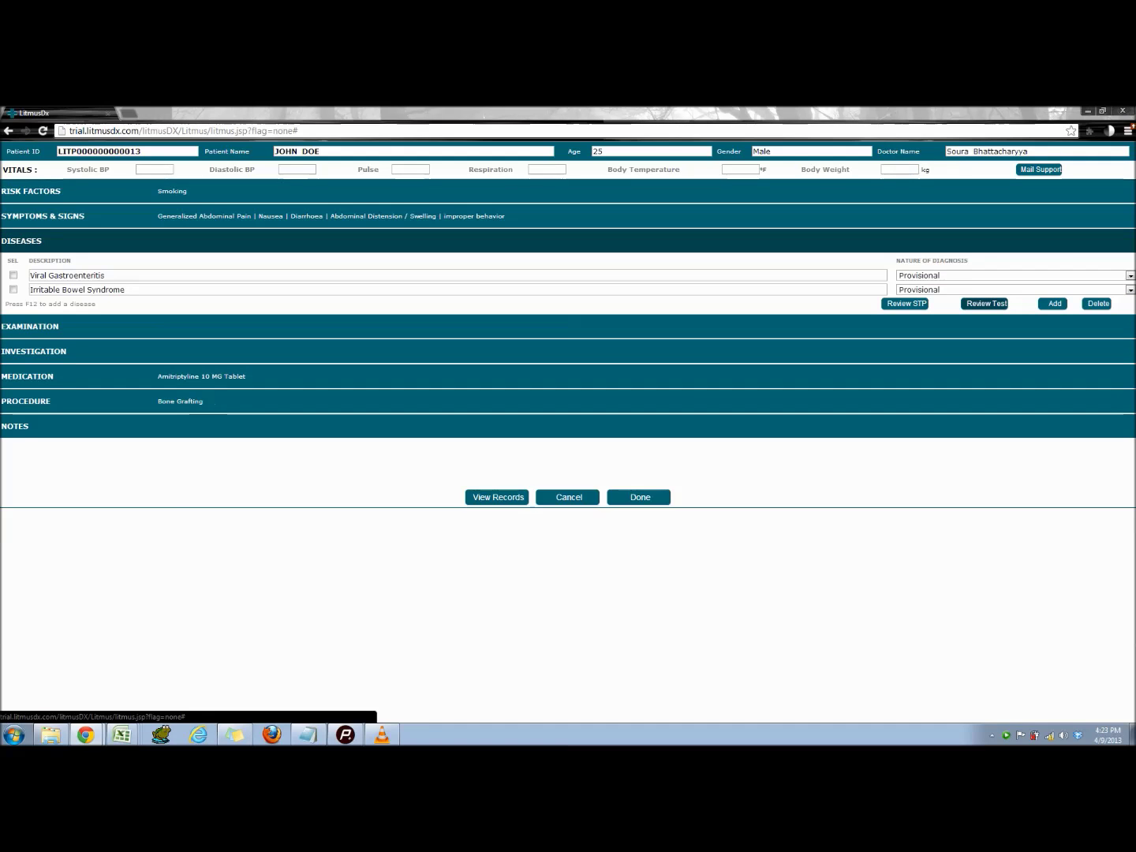
- Add Renal Function Test (KFT) and Stool Routine as investigations from the test review, and complete the consultation
click(986, 304)
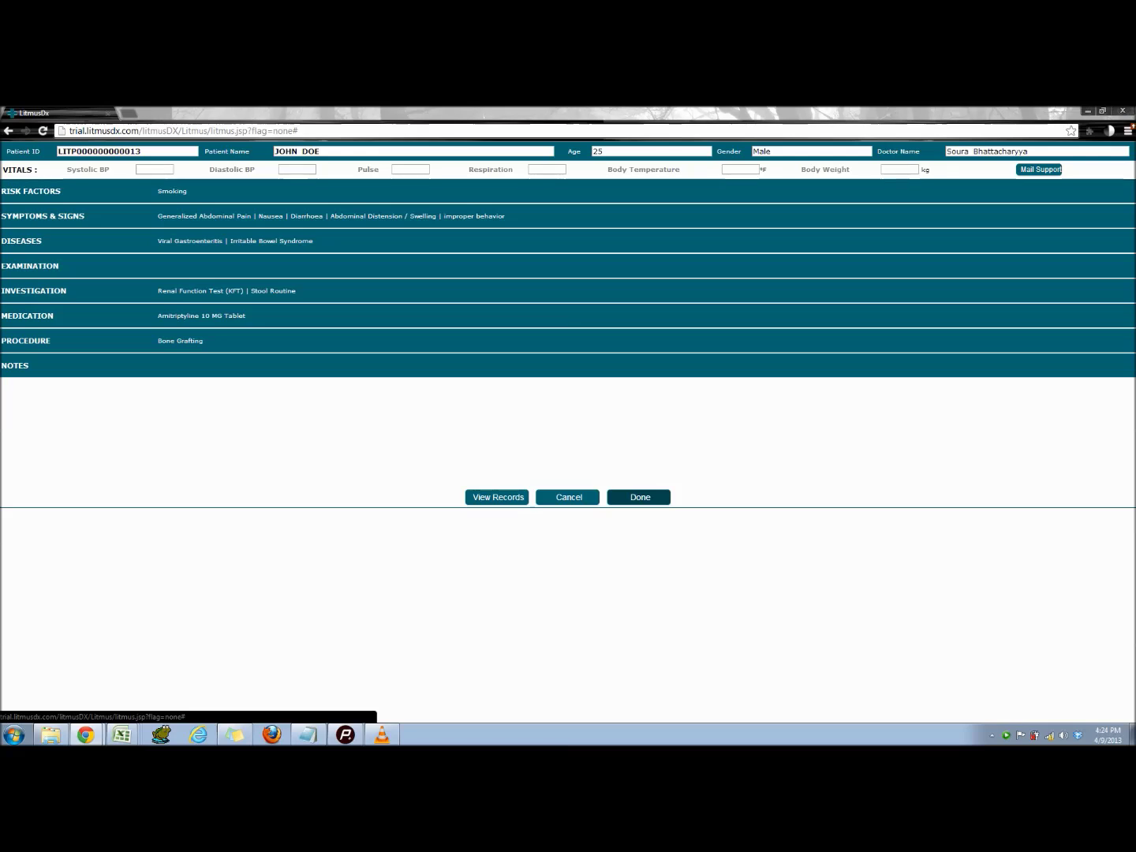
click(639, 497)
key(Return)
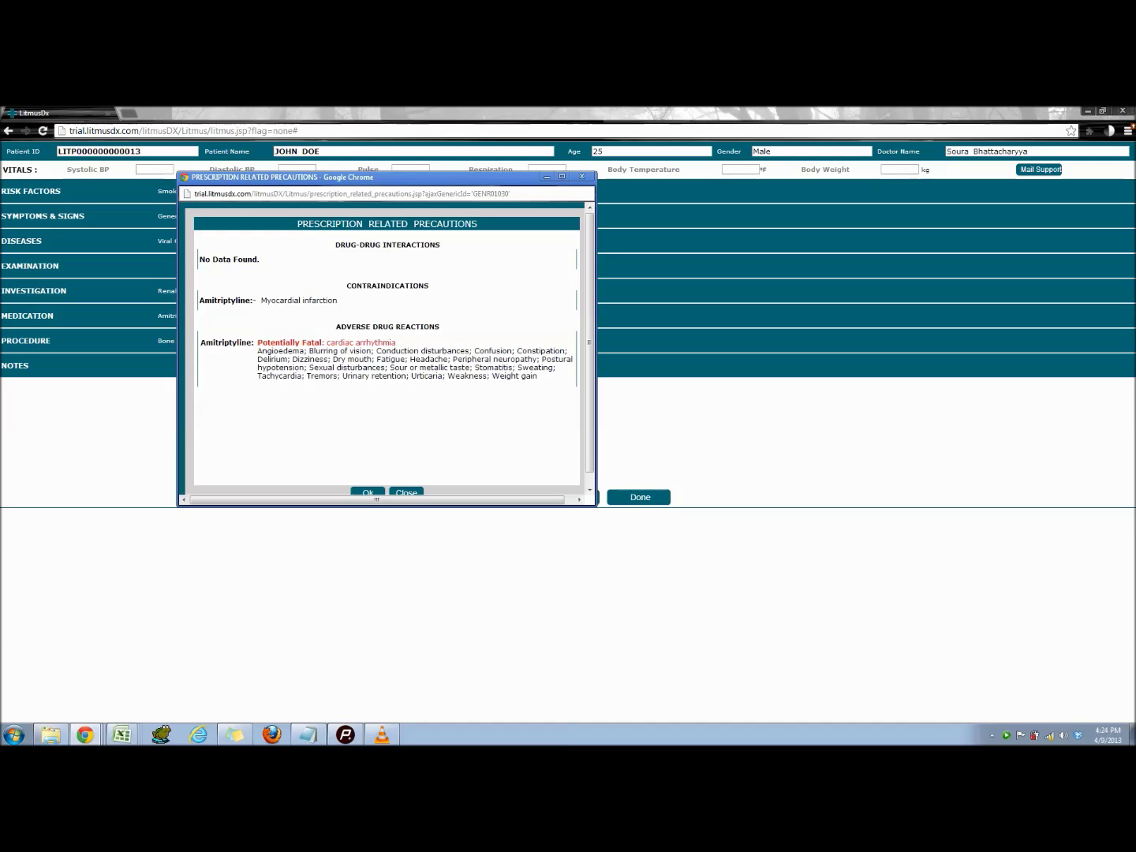
- Review the drug interactions, contraindications and adverse reactions for Amitriptyline, and accept the prescription precautions
drag(258, 260, 230, 258)
drag(267, 301, 338, 301)
drag(294, 343, 356, 343)
click(355, 342)
scroll(390, 348, down, 1)
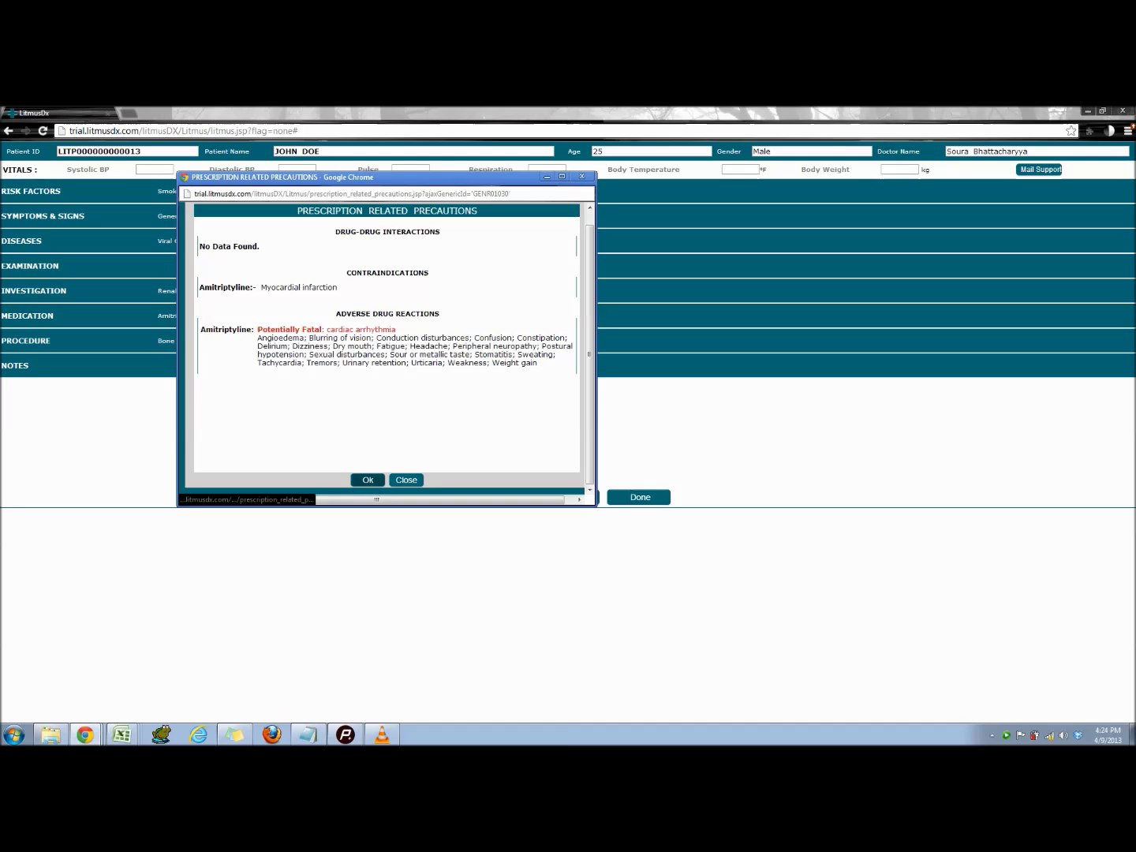
click(367, 479)
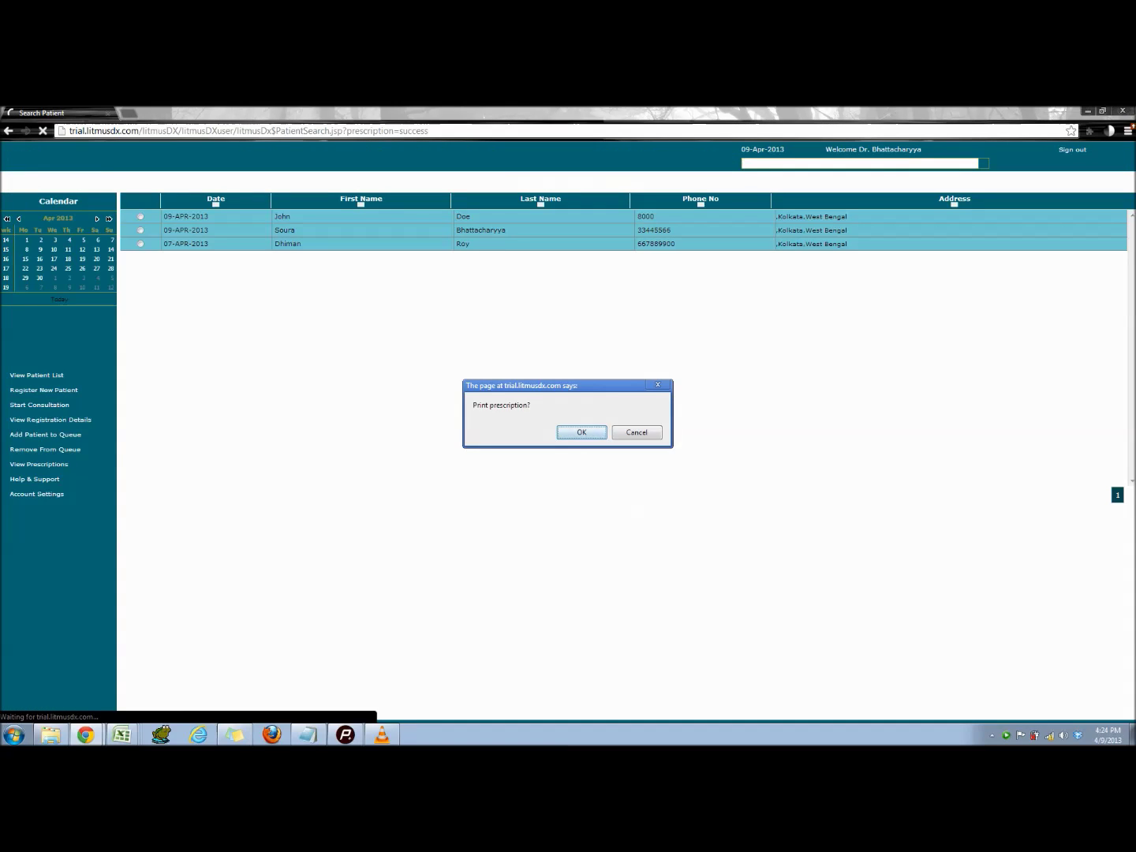
- Print only page 1 of the prescription to a PDF and save it on the Desktop as litmusDX Prescription
key(Return)
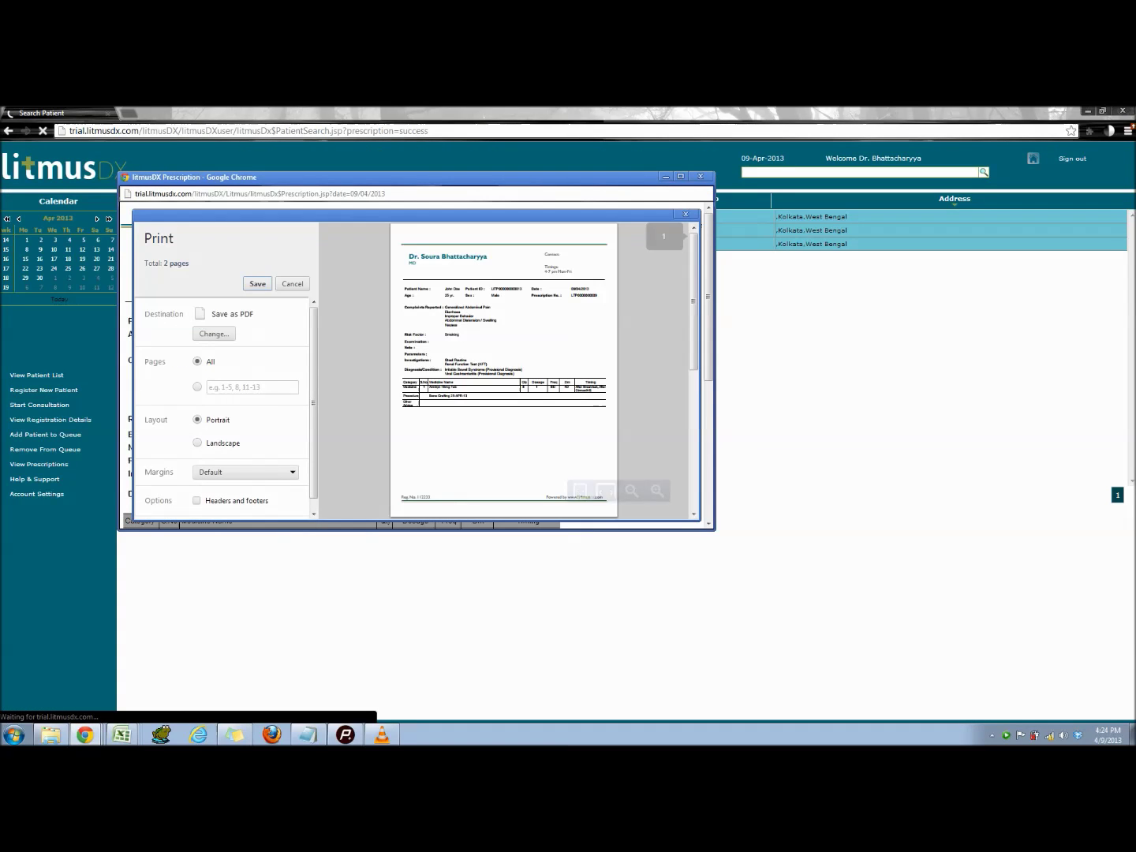
scroll(503, 371, down, 5)
scroll(503, 371, up, 5)
click(252, 386)
text(1)
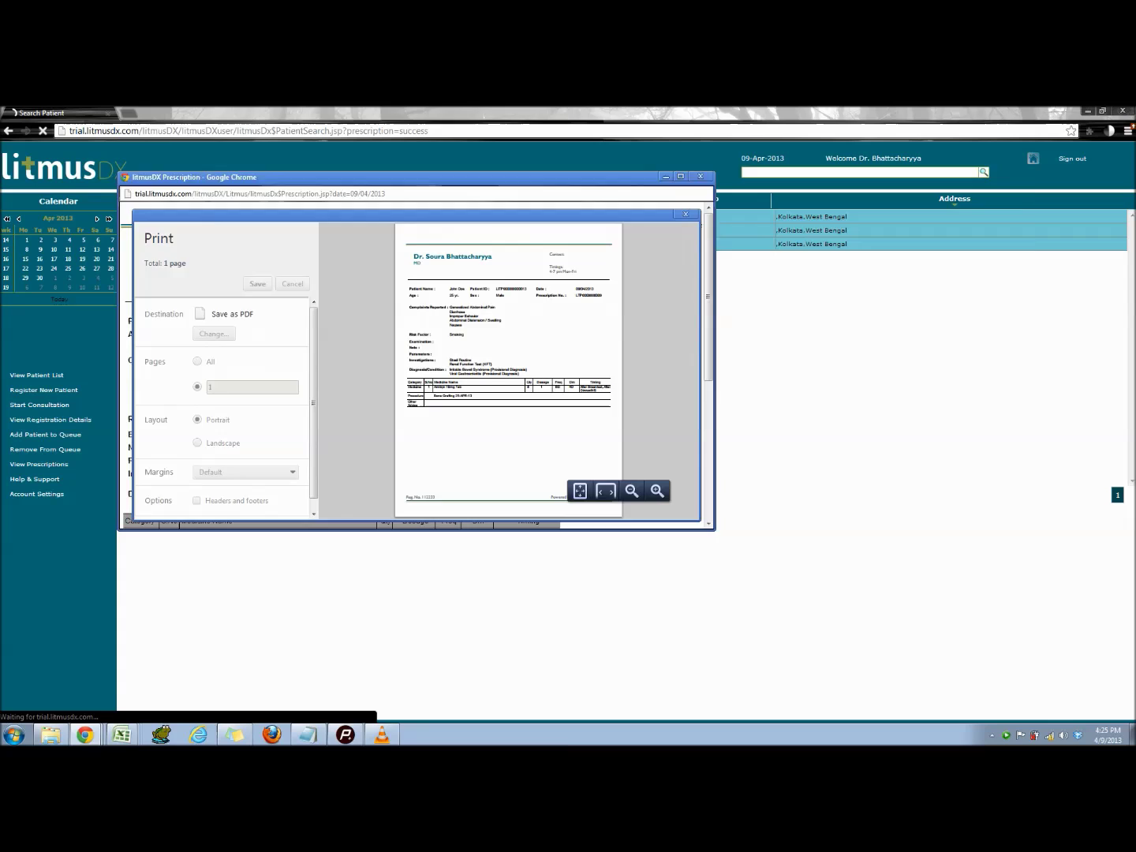
key(Return)
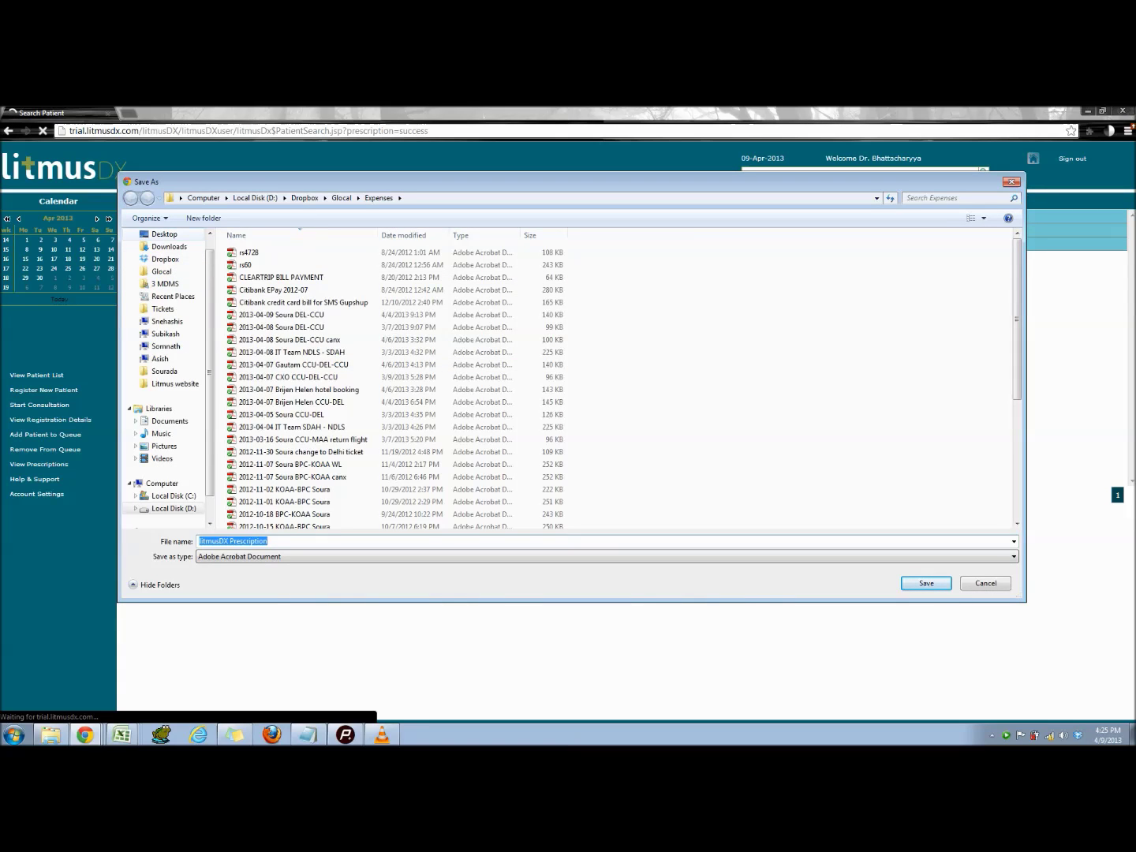
click(164, 234)
key(Return)
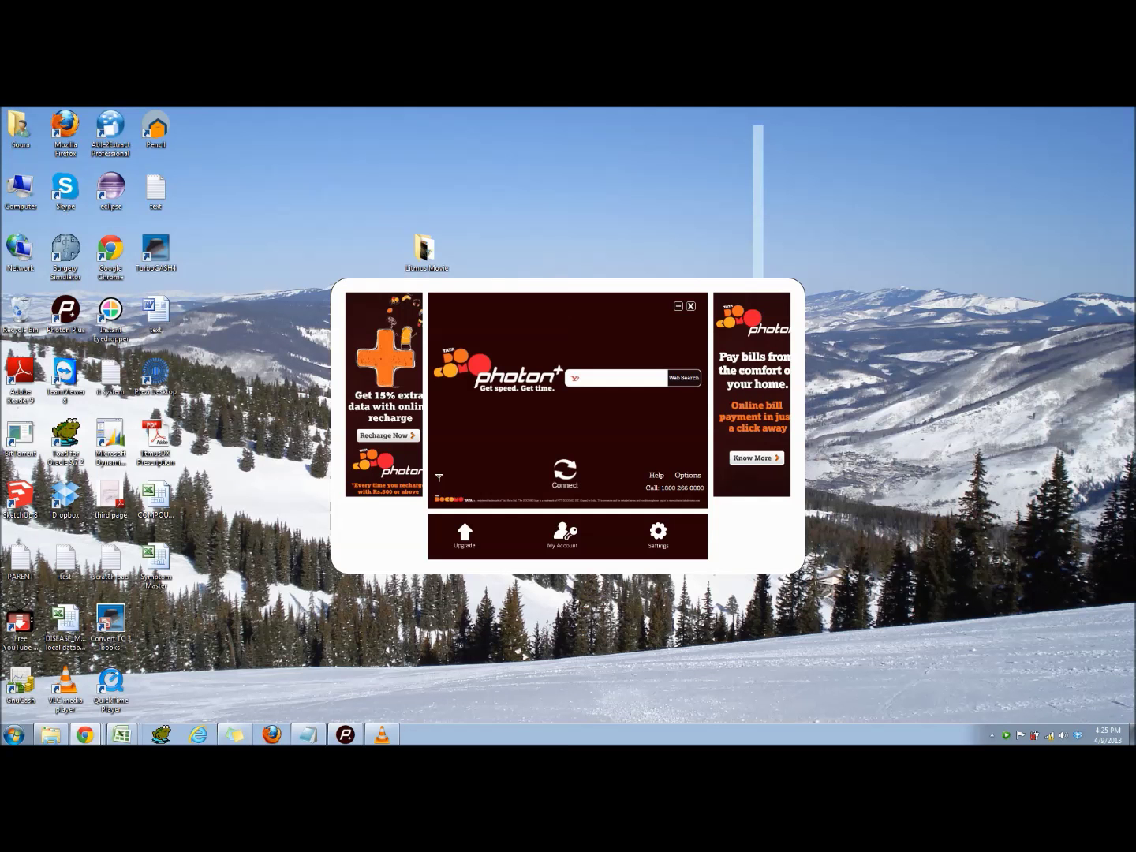
- Open the litmusDX Prescription PDF from the desktop and examine its complaints, investigations, diagnosis, medicine and procedure entries
click(690, 306)
double_click(155, 441)
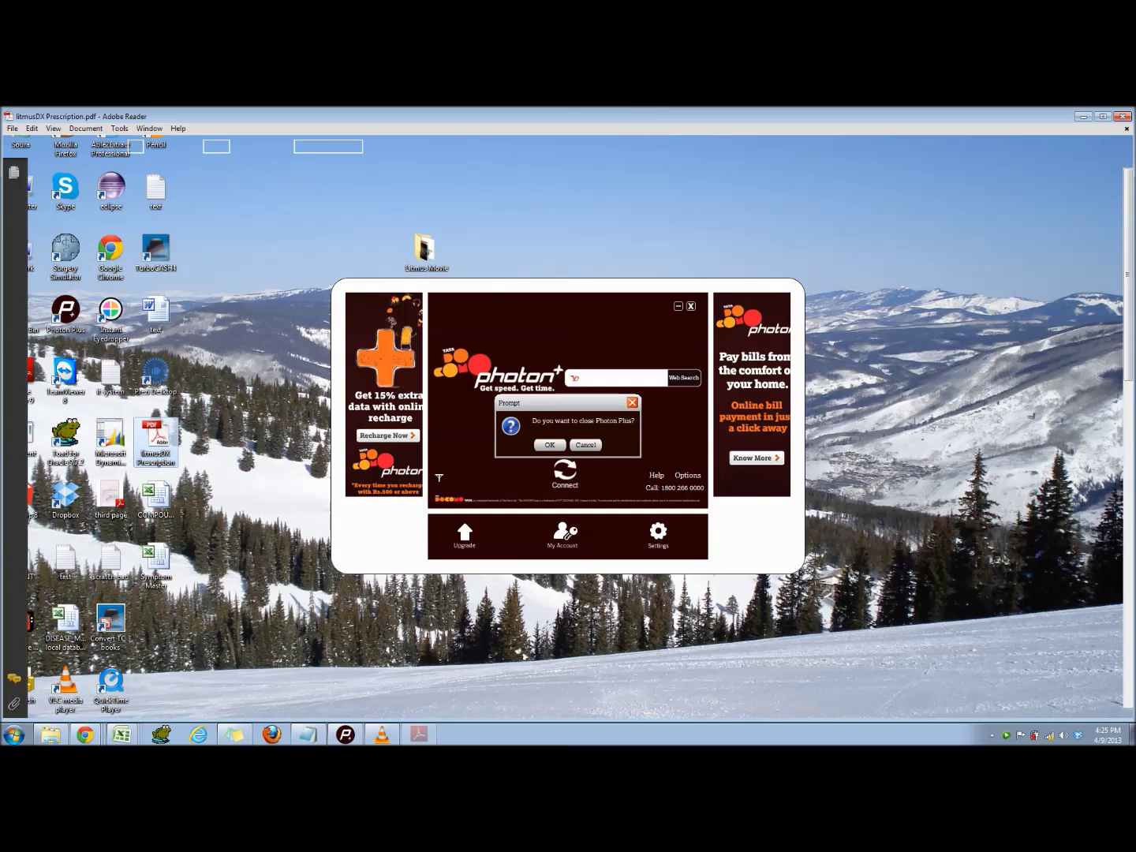
scroll(576, 438, down, 10)
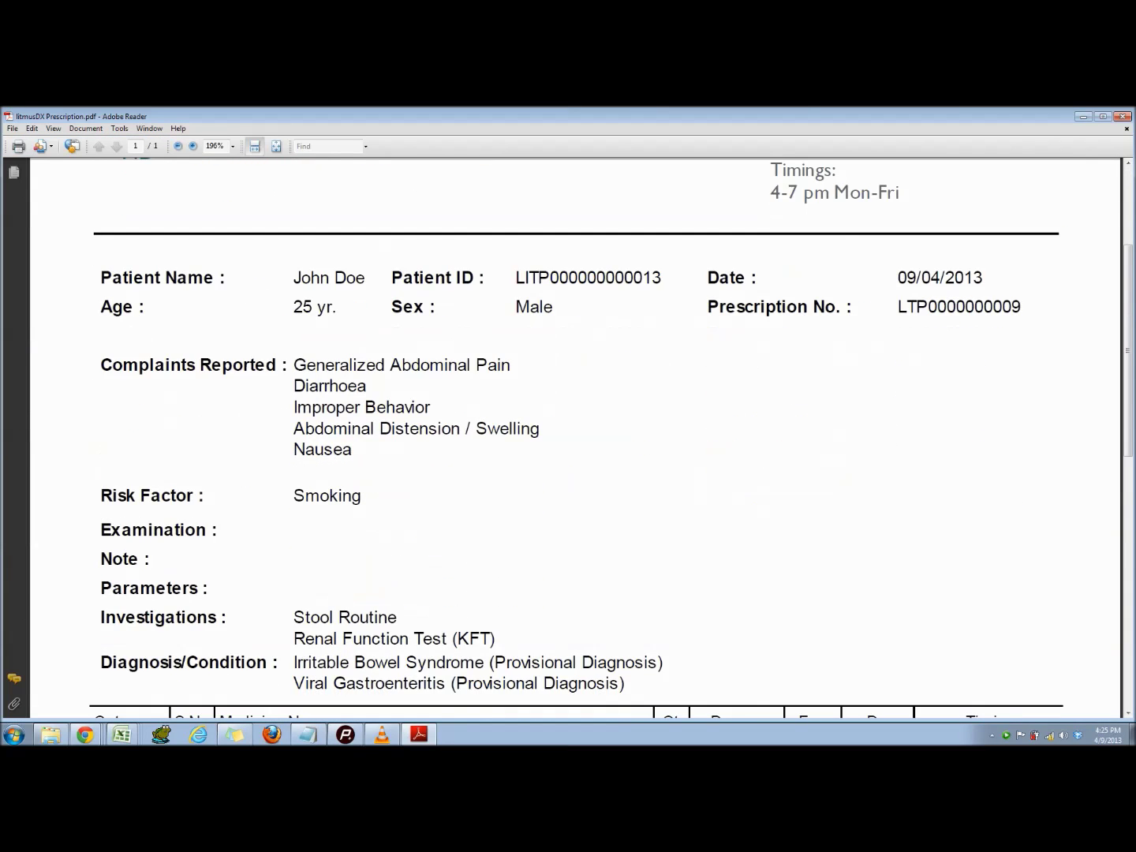
scroll(576, 438, down, 1)
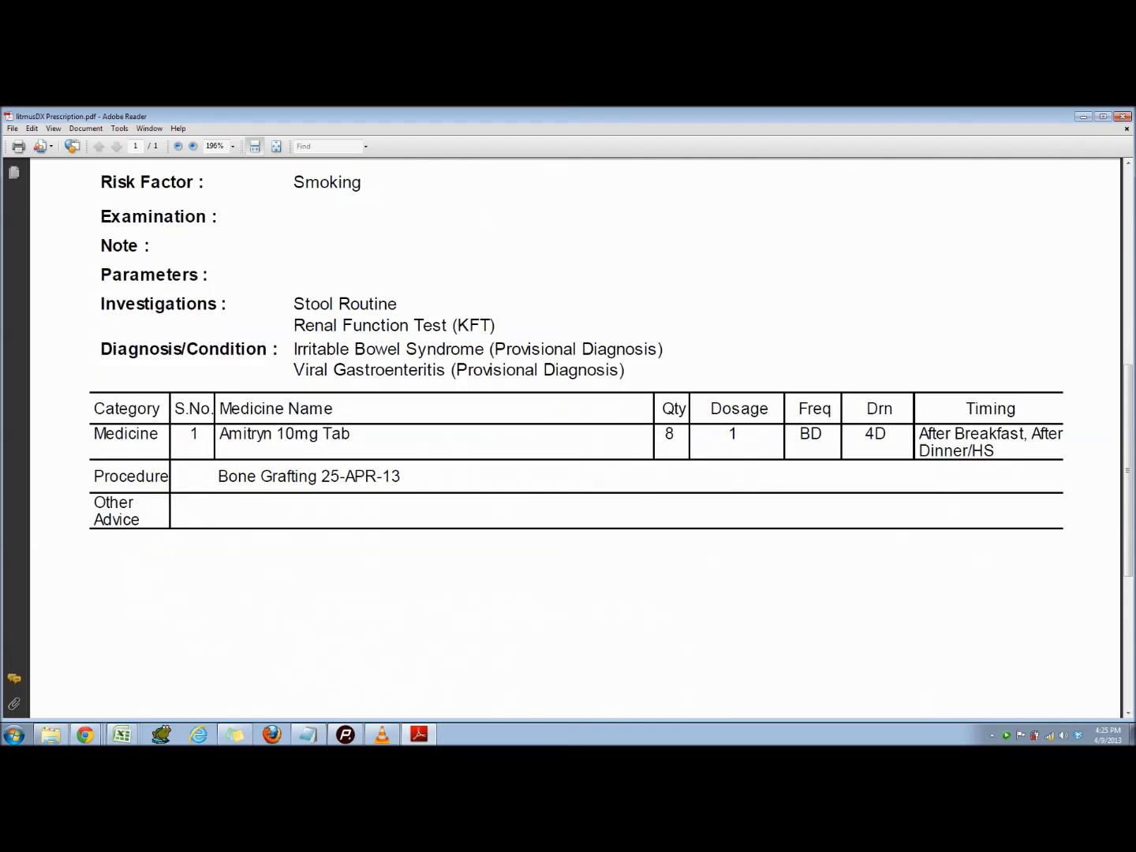
scroll(576, 437, up, 3)
scroll(575, 438, down, 5)
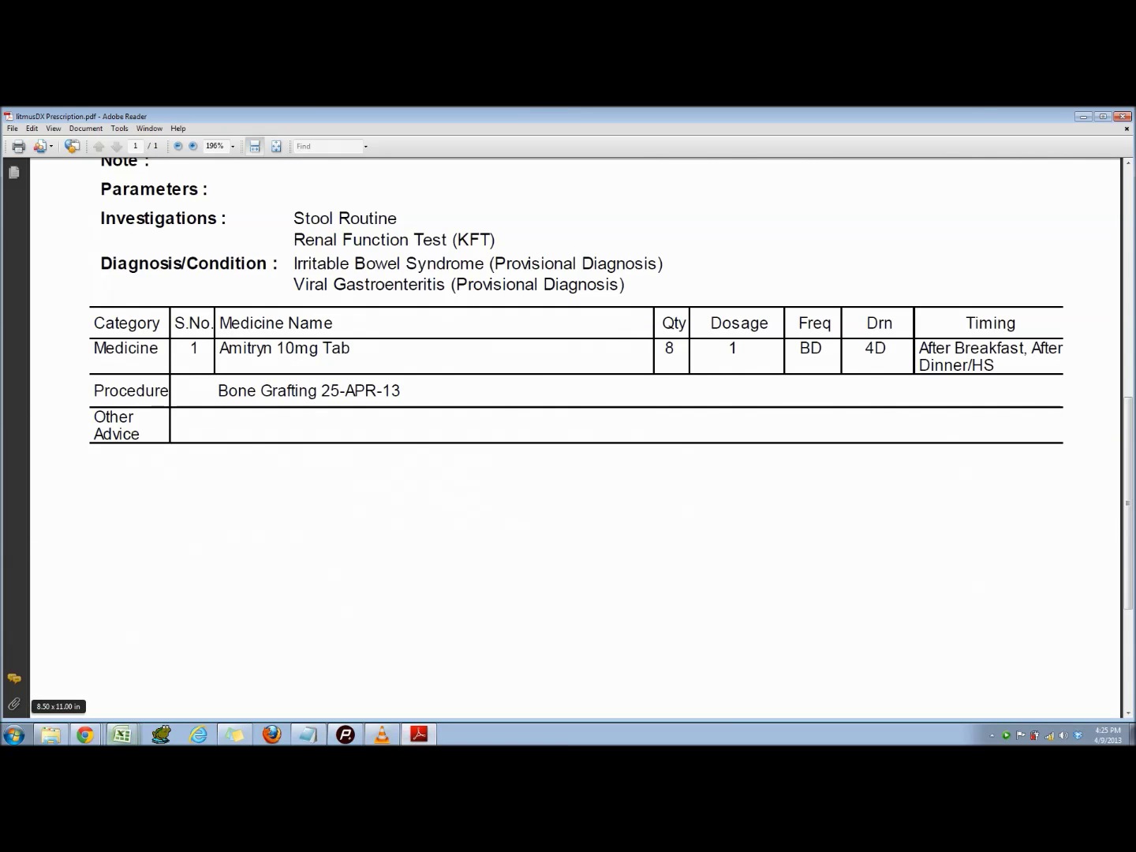
- Switch back to the Search Patient window in Chrome and add the first listed patient to the queue
mouse_move(85, 735)
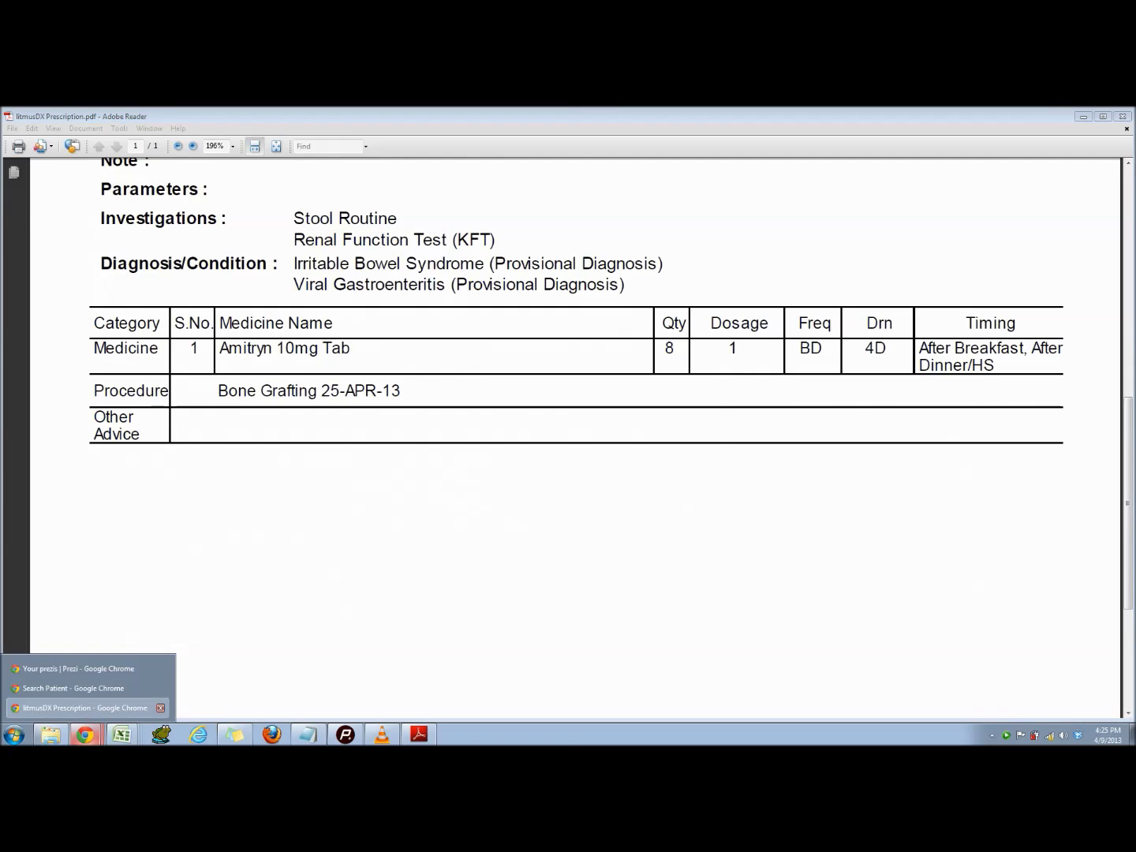
click(87, 707)
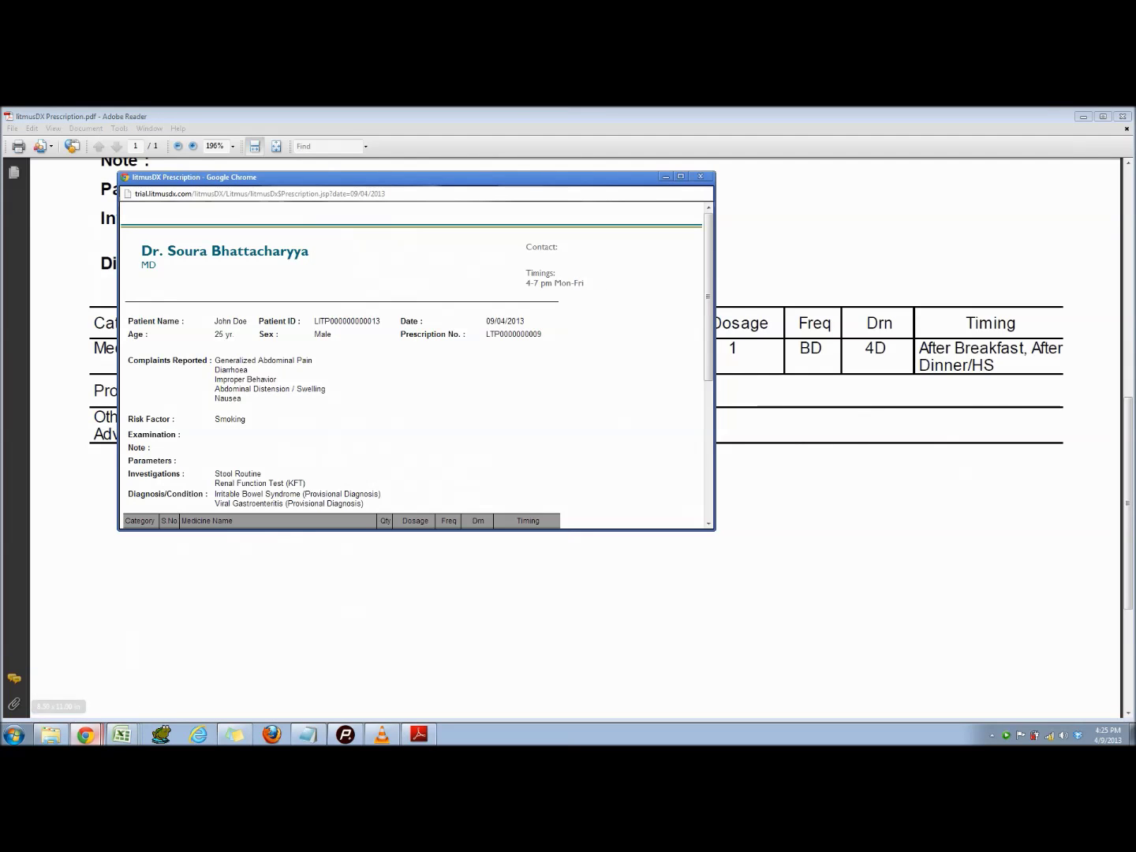
mouse_move(86, 734)
click(87, 684)
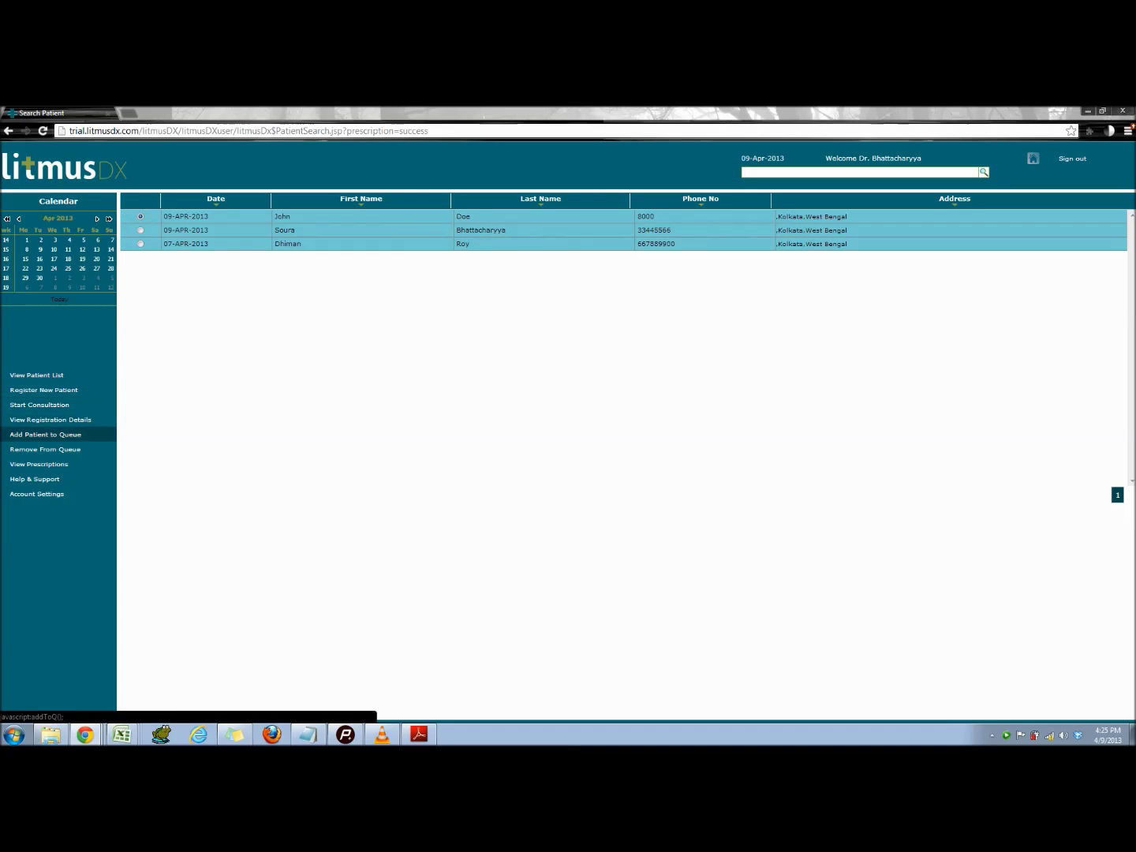
click(45, 434)
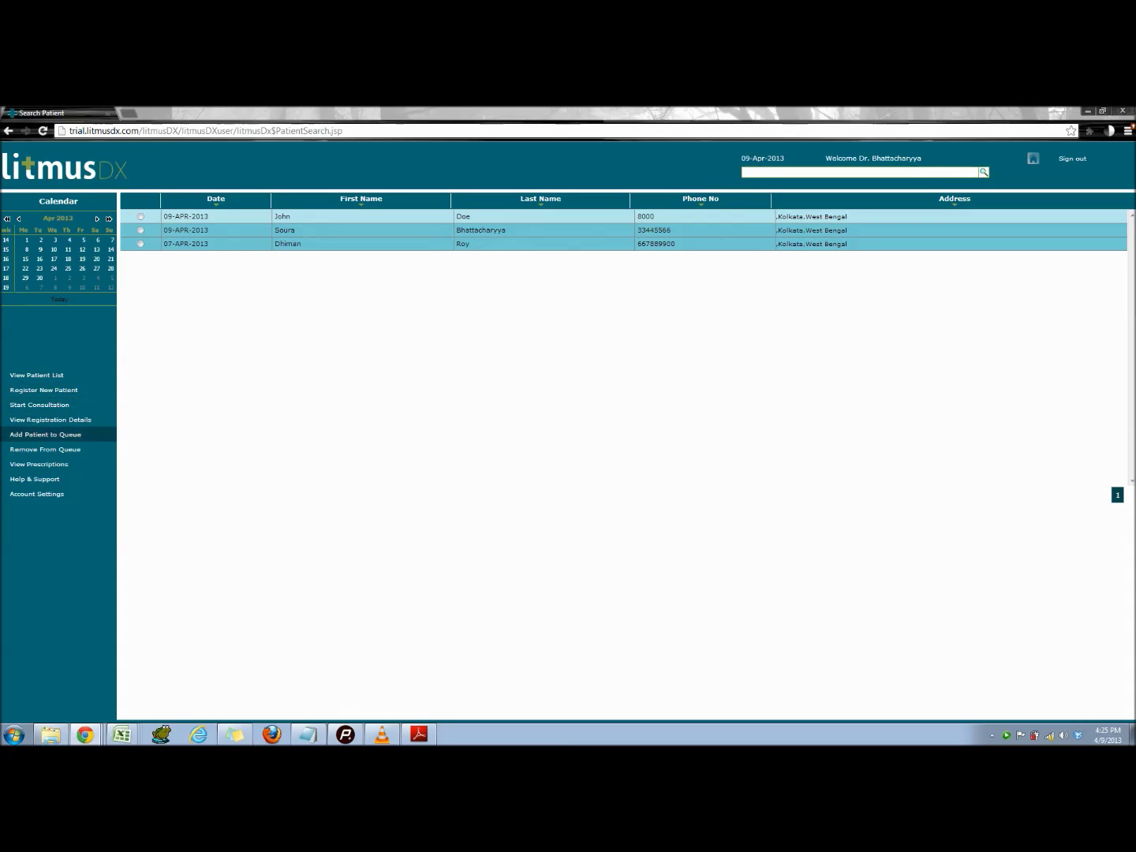
- View the first listed patient's saved prescriptions, and try to add the same patient to the queue again
click(39, 465)
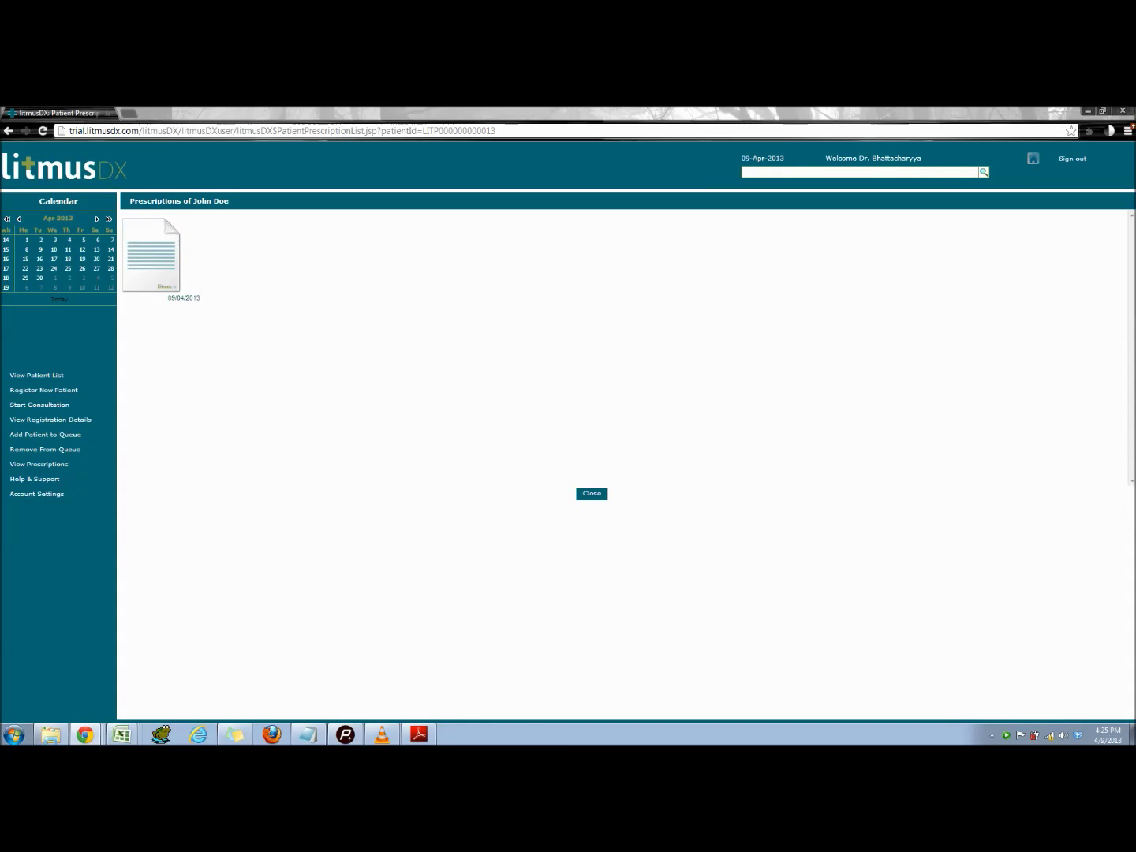
click(592, 494)
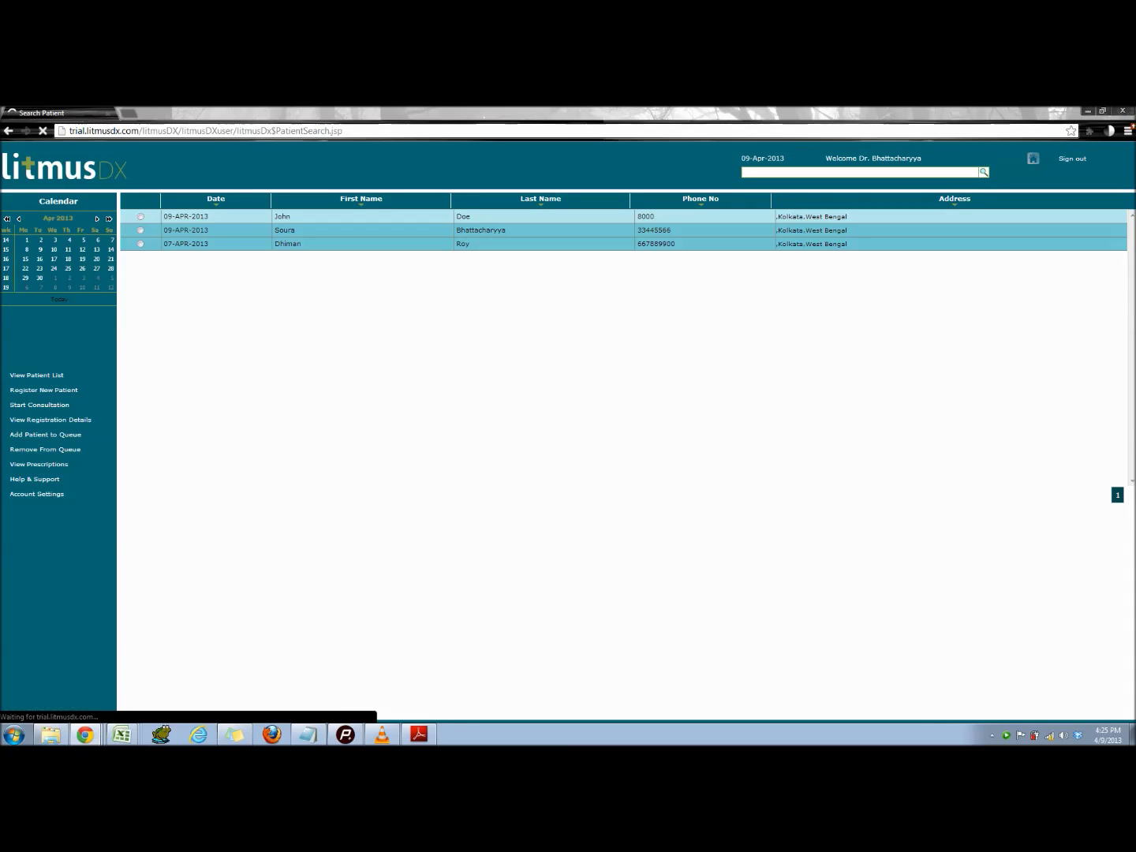
click(140, 216)
click(46, 436)
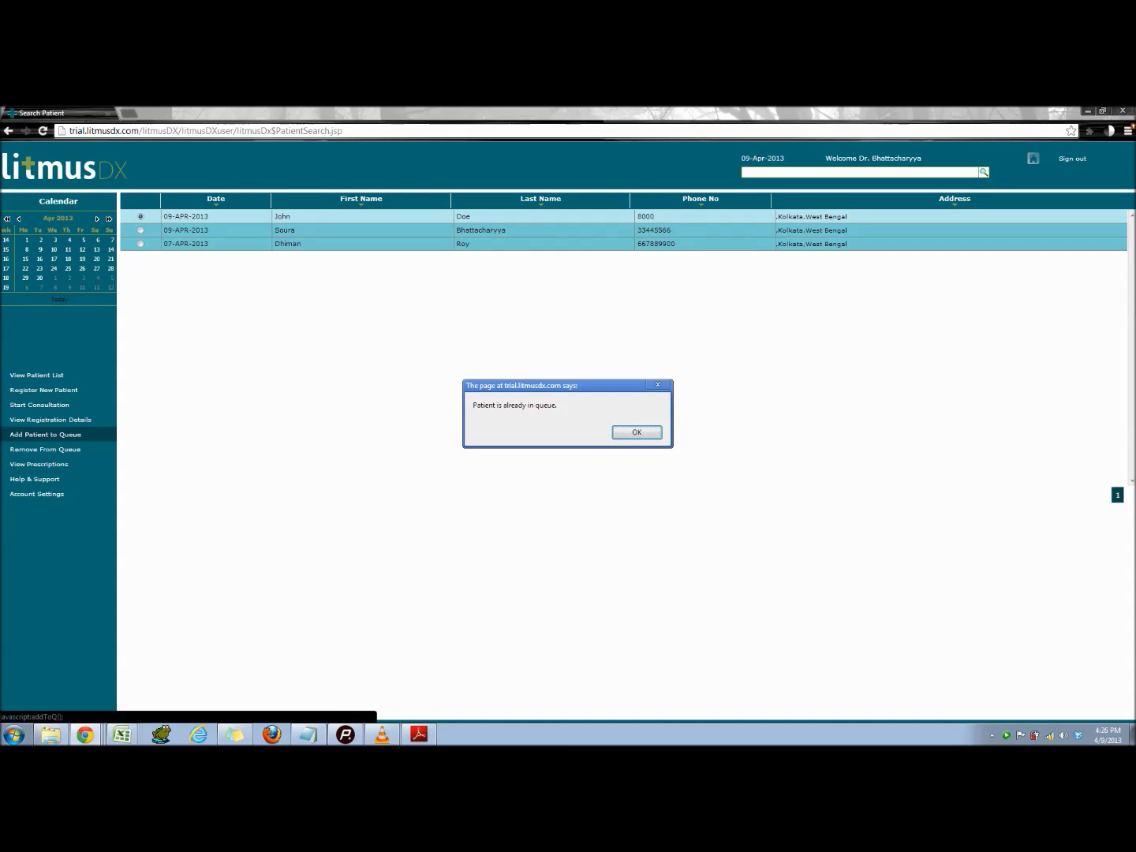
click(636, 433)
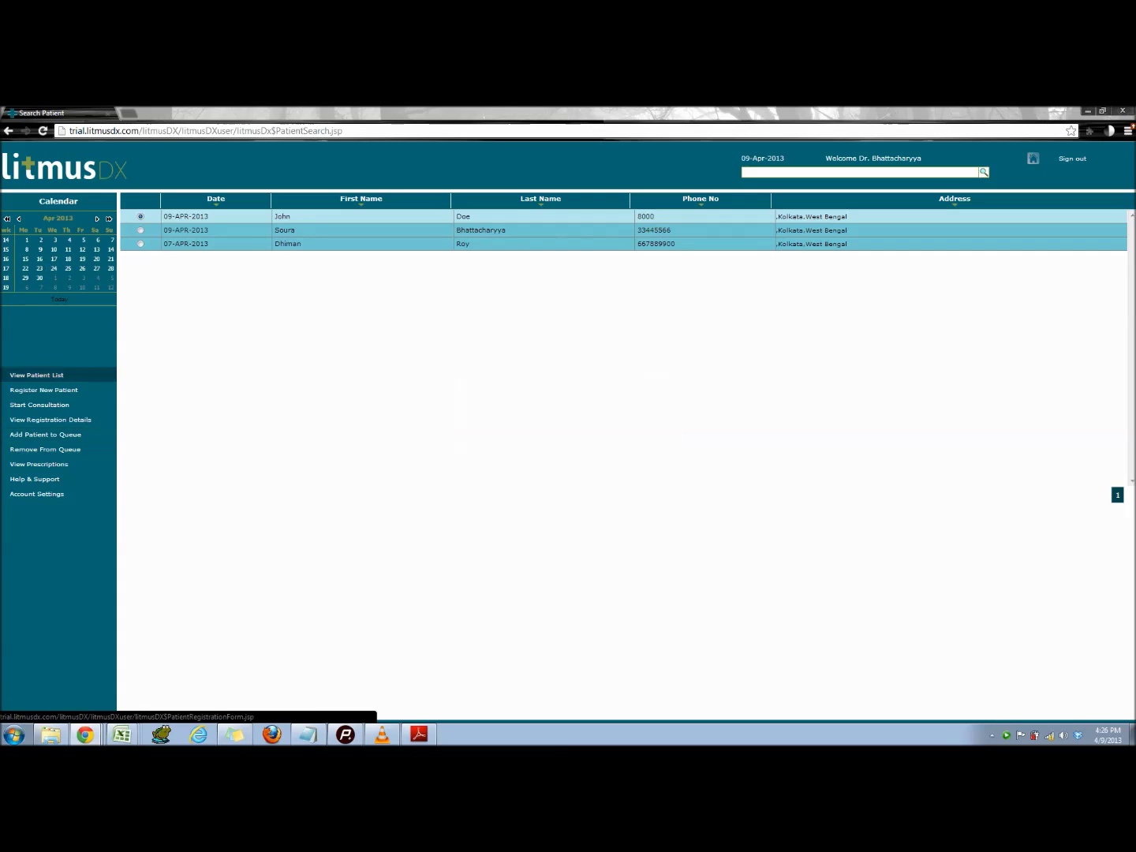
- Start a new consultation for the selected patient and examine the prescription dated 09/04/2013 in the past records
click(39, 405)
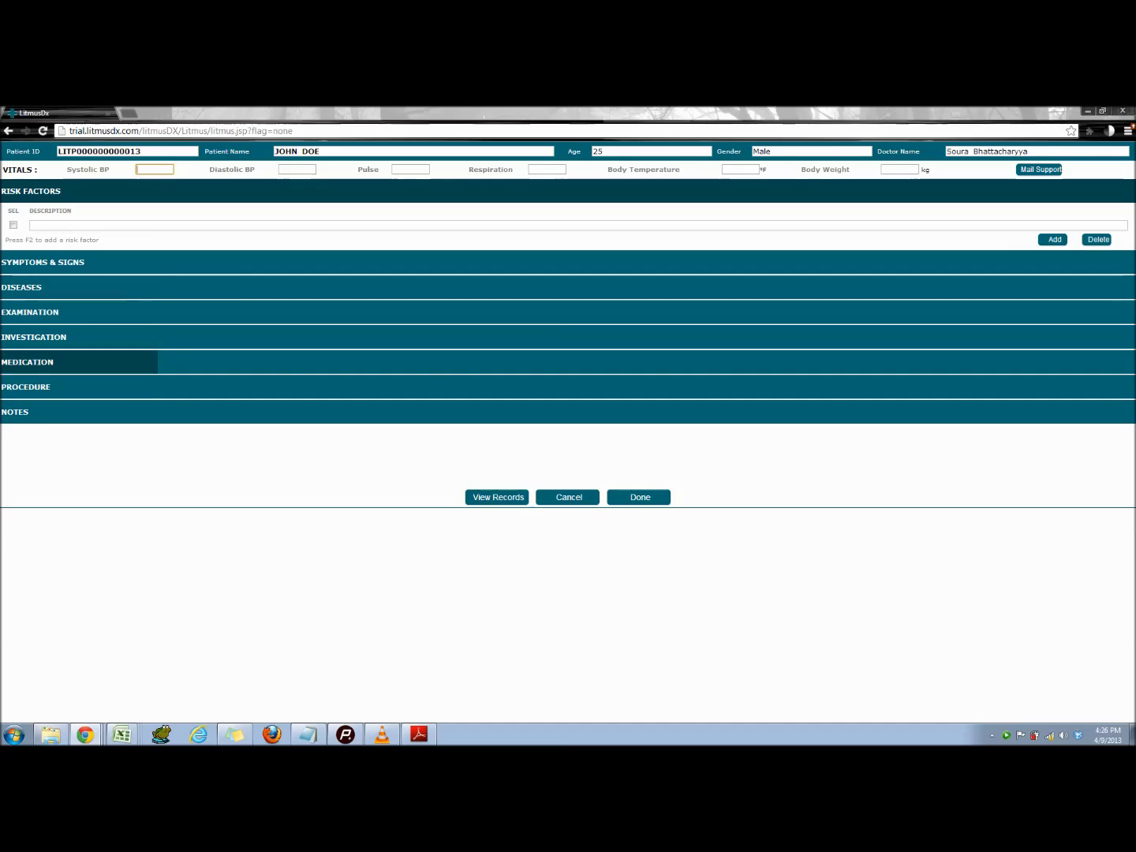
click(498, 497)
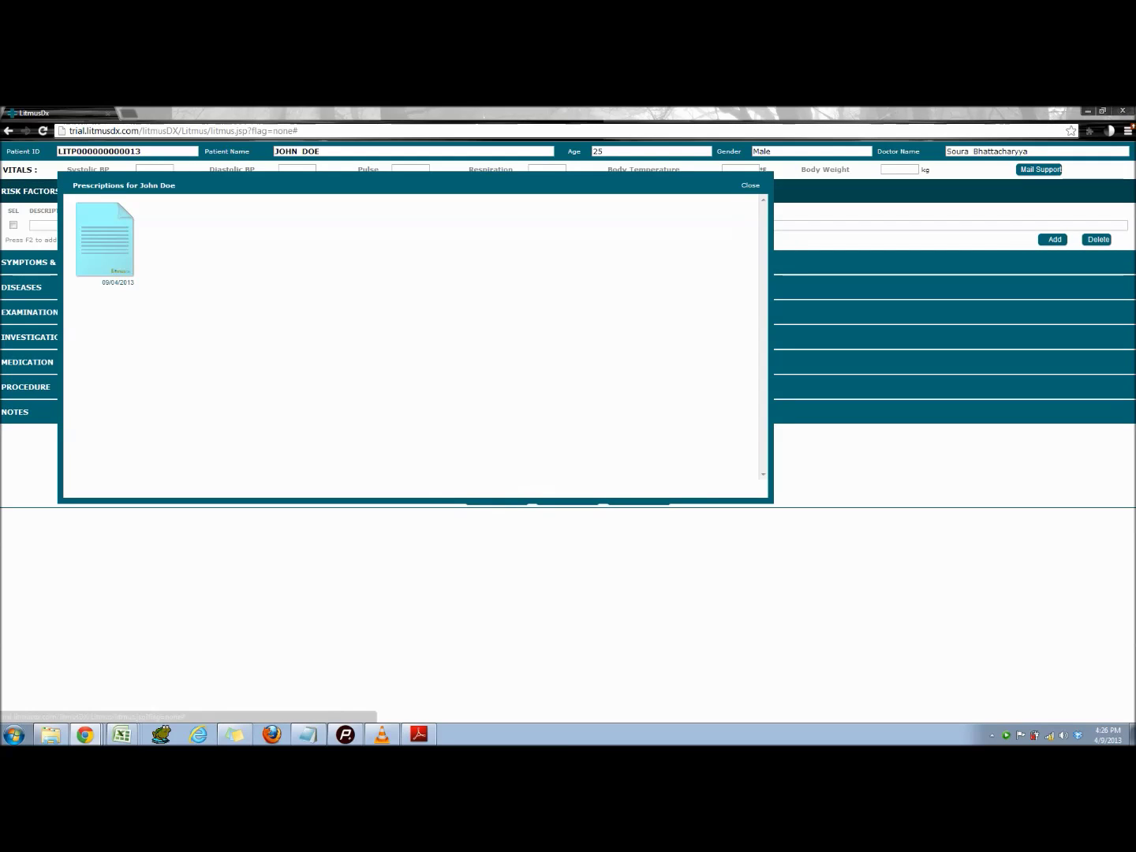
click(105, 239)
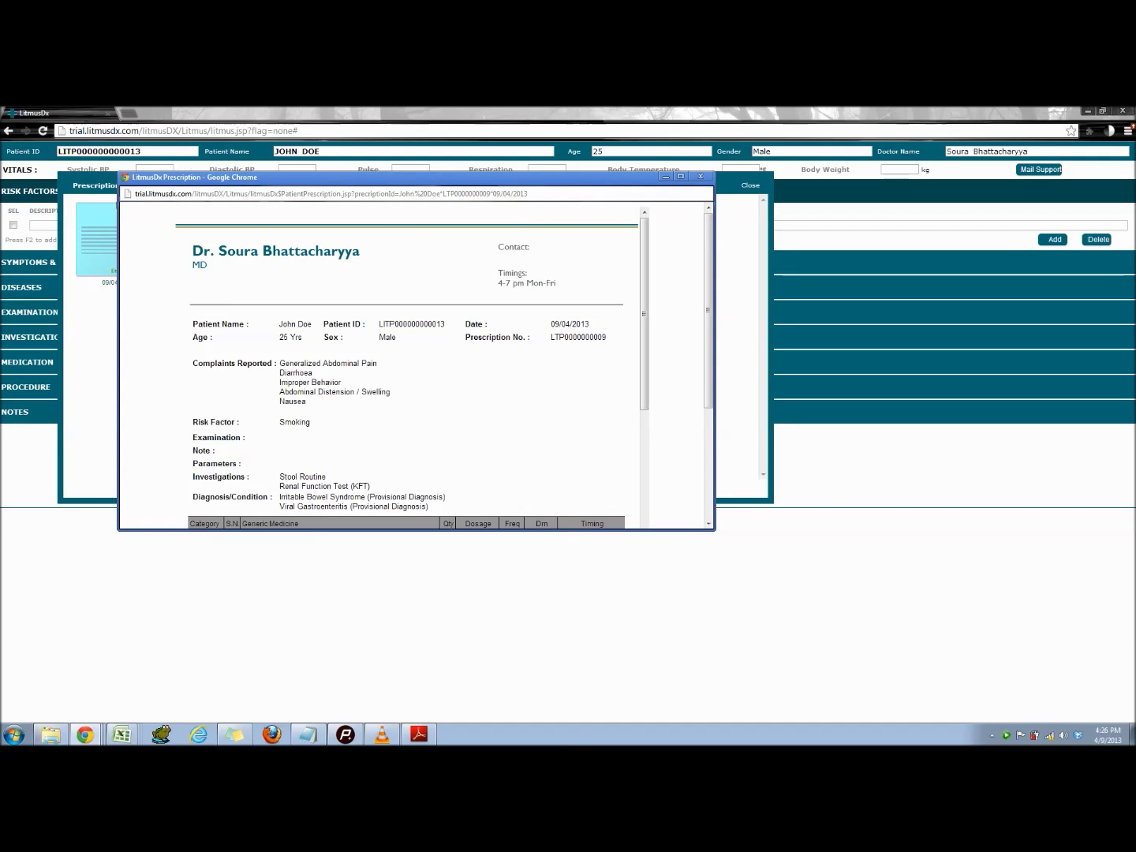
scroll(409, 364, down, 3)
scroll(411, 363, up, 3)
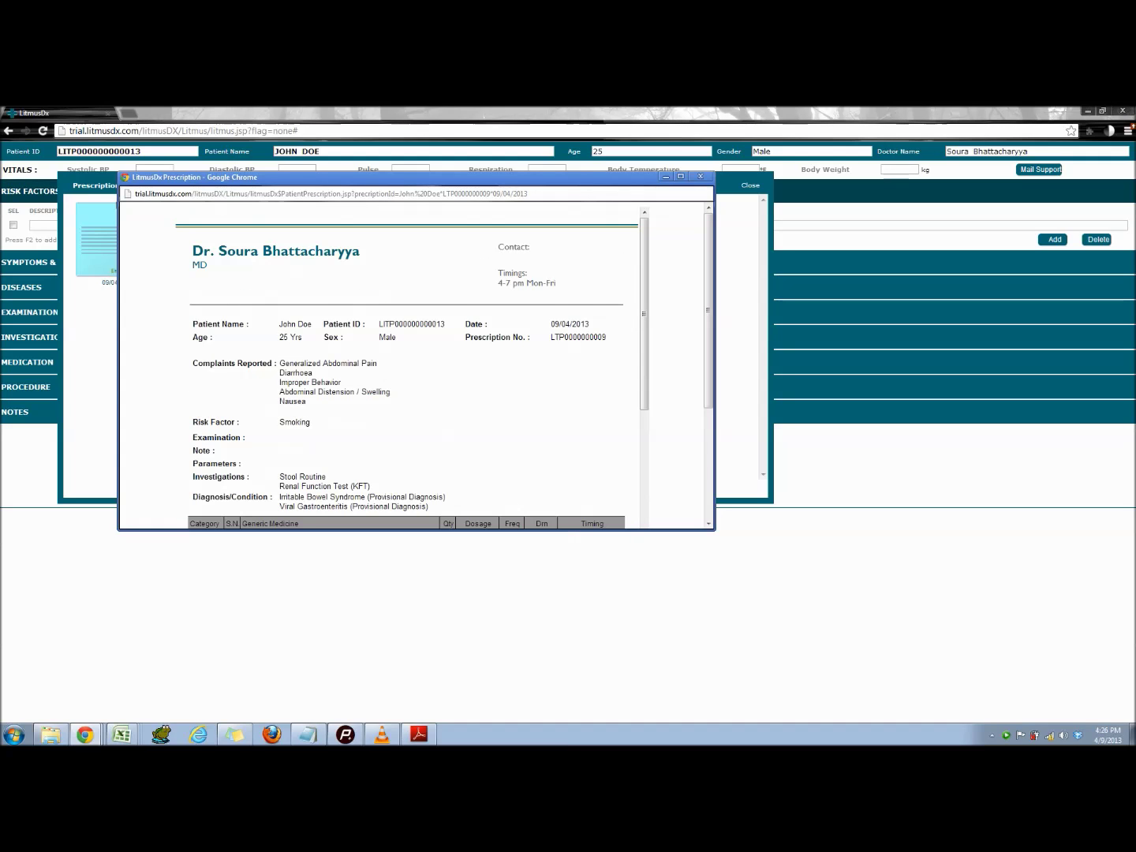
click(700, 176)
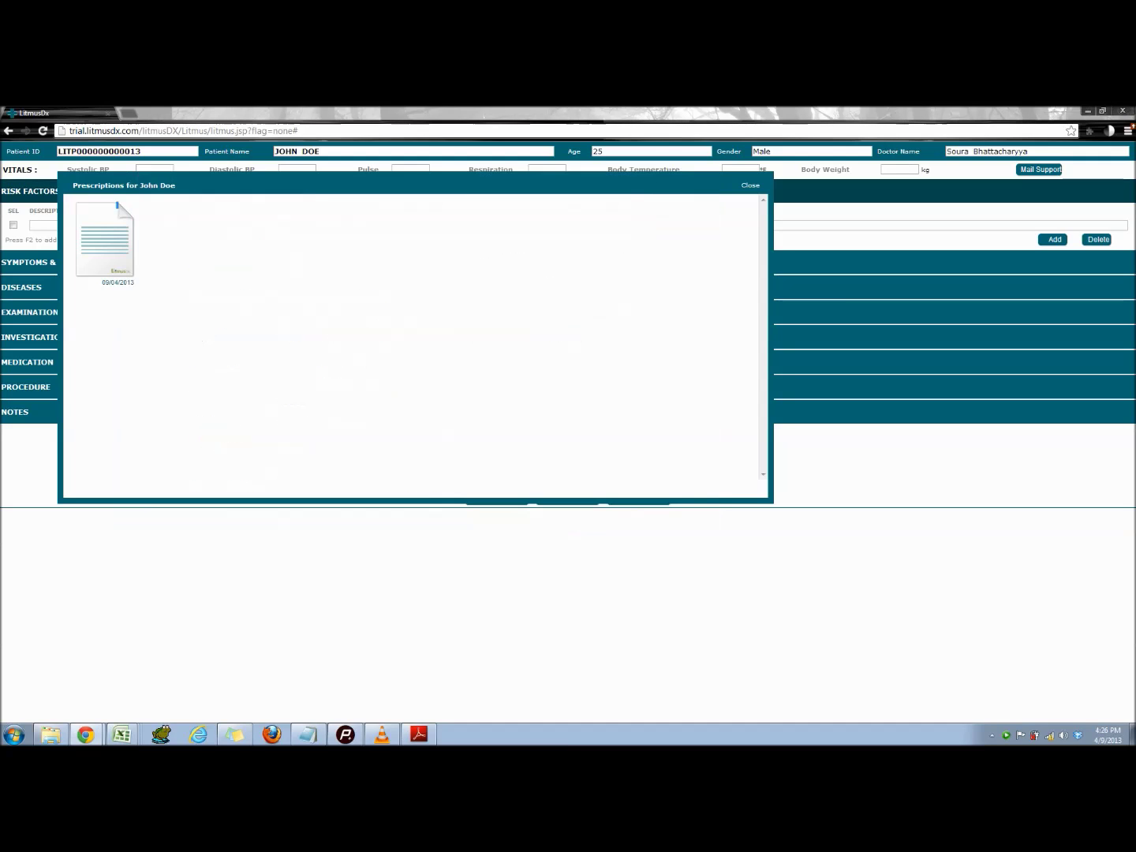
click(750, 185)
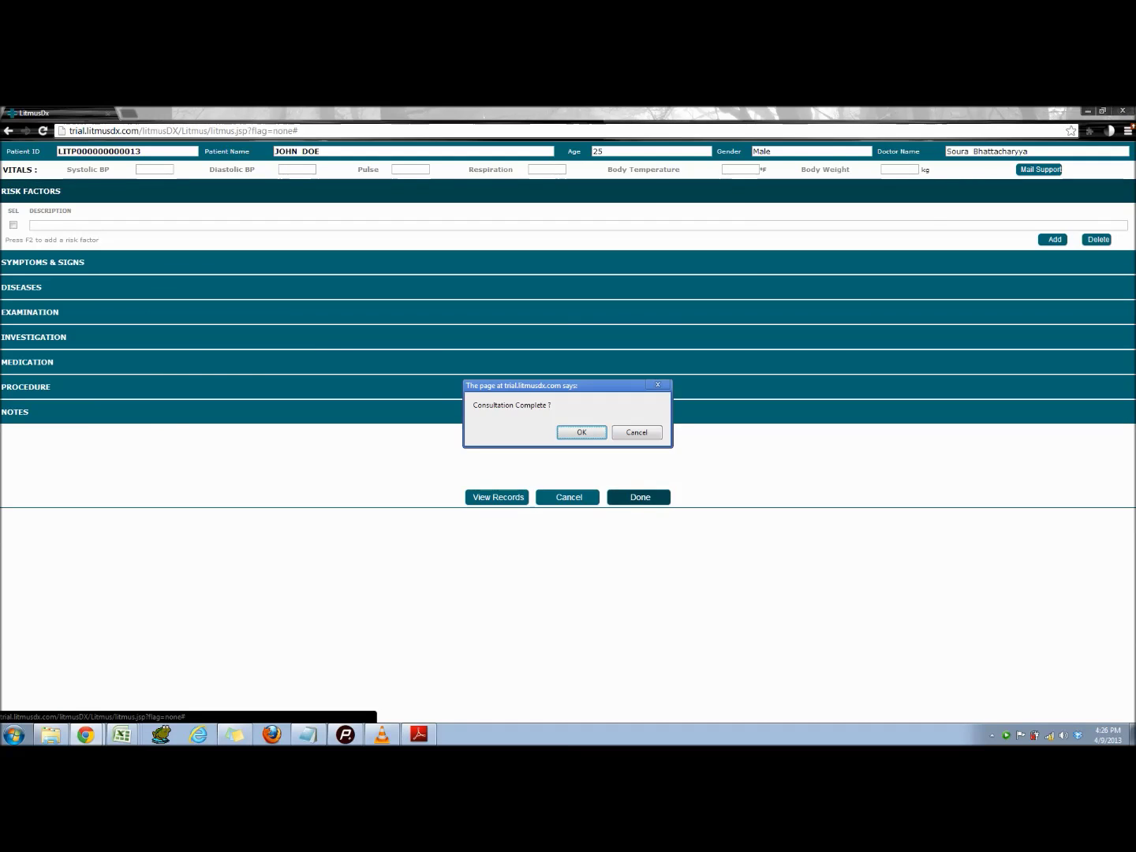
- Decline completing the new consultation and cancel it without saving its data
key(Tab)
key(Return)
key(Tab)
key(Return)
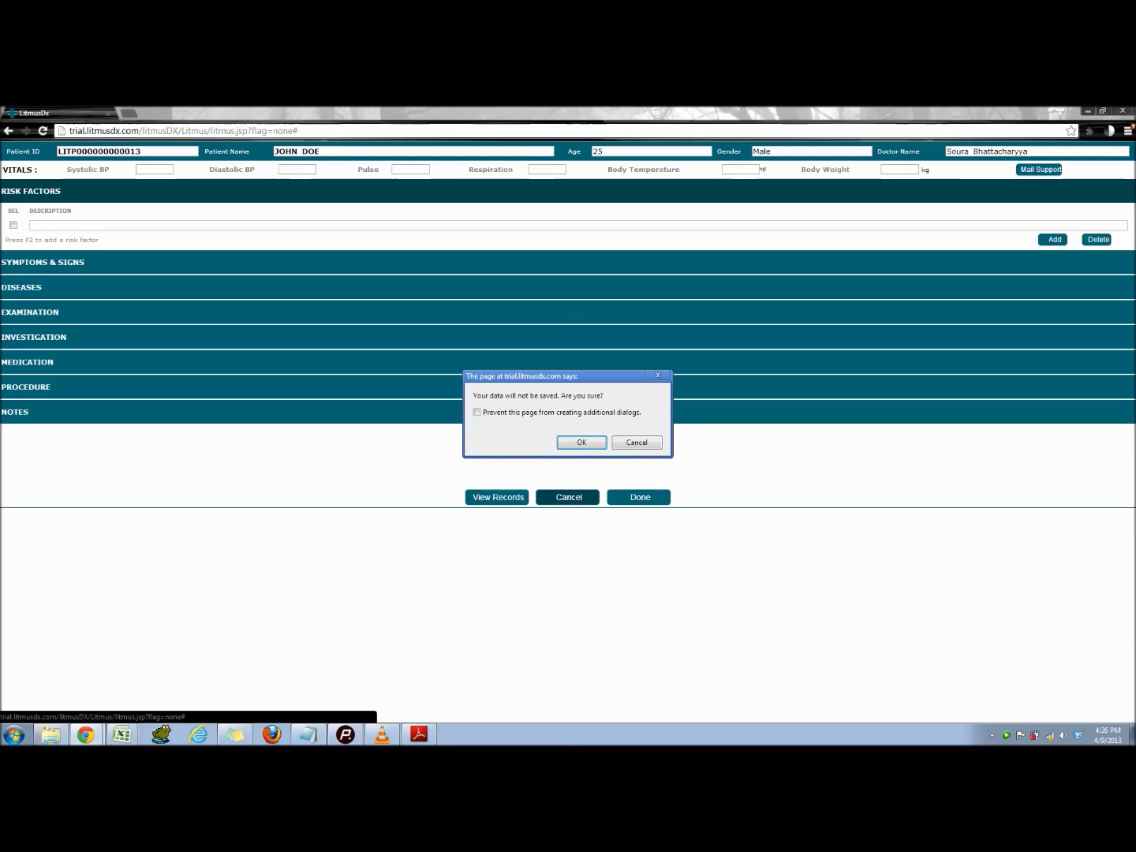